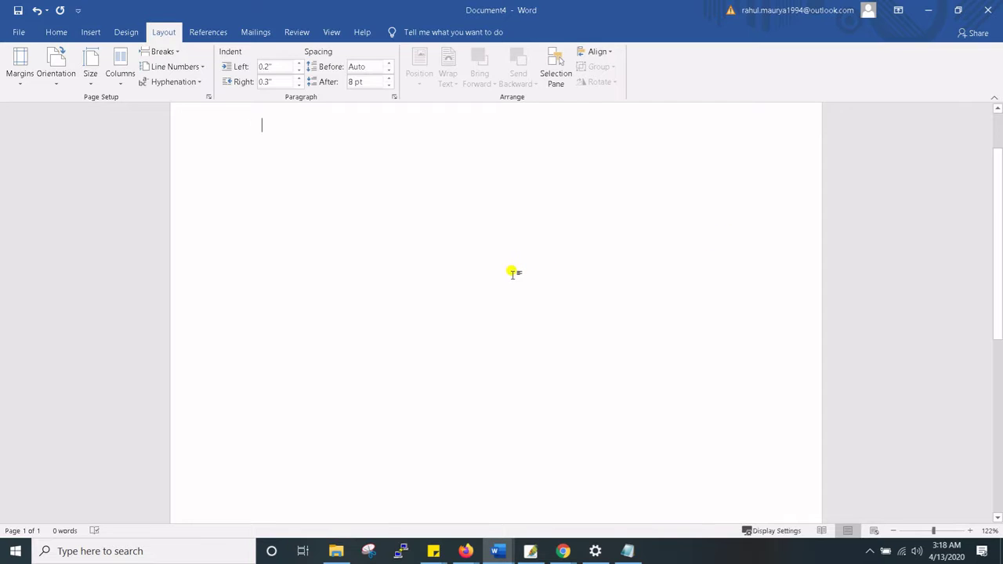
Enter =rand(10) on the blank page to generate ten sample paragraphs (478 words).
scroll(386, 312, up, 1)
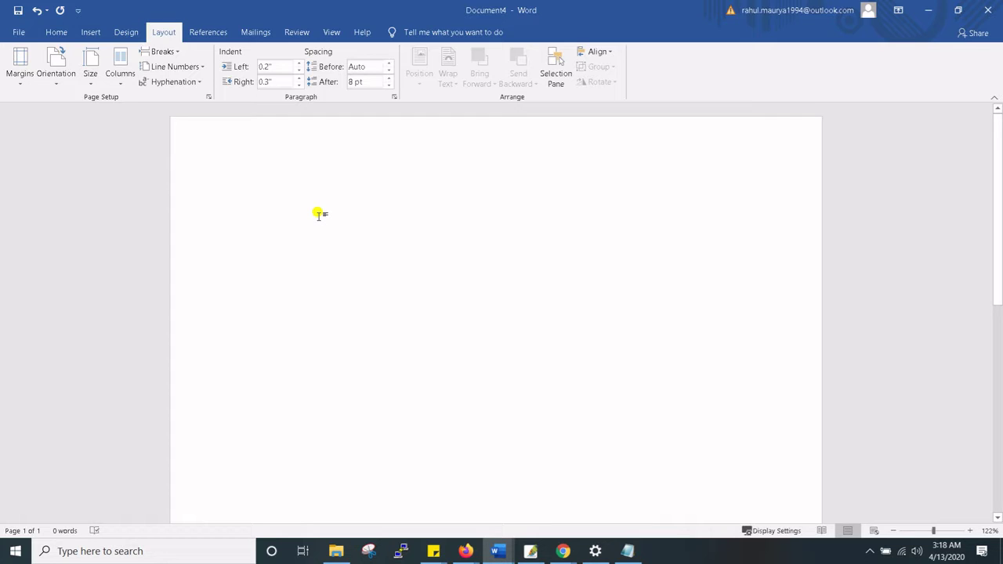
text(=rand(10)
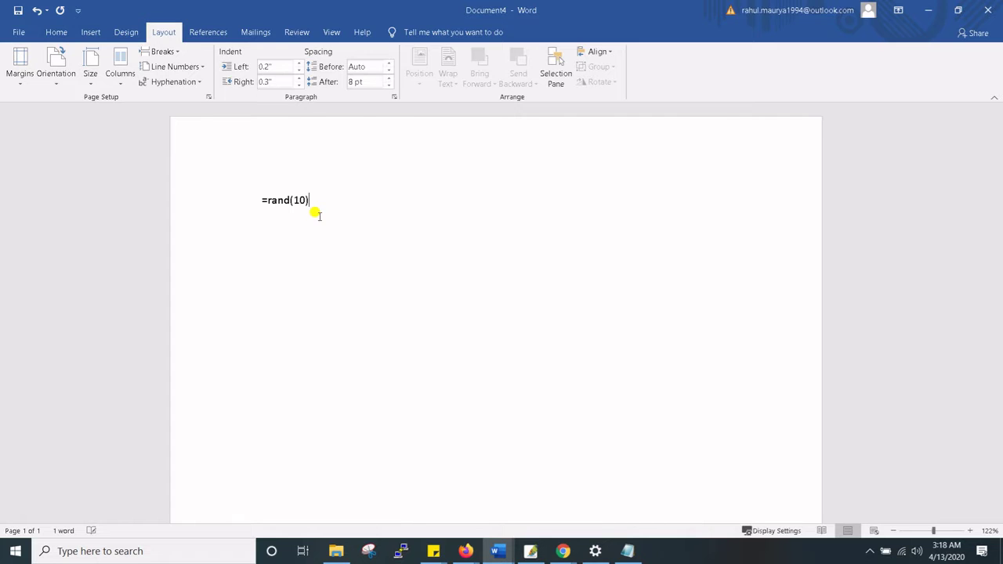
key(Return)
scroll(337, 208, up, 8)
scroll(352, 201, up, 2)
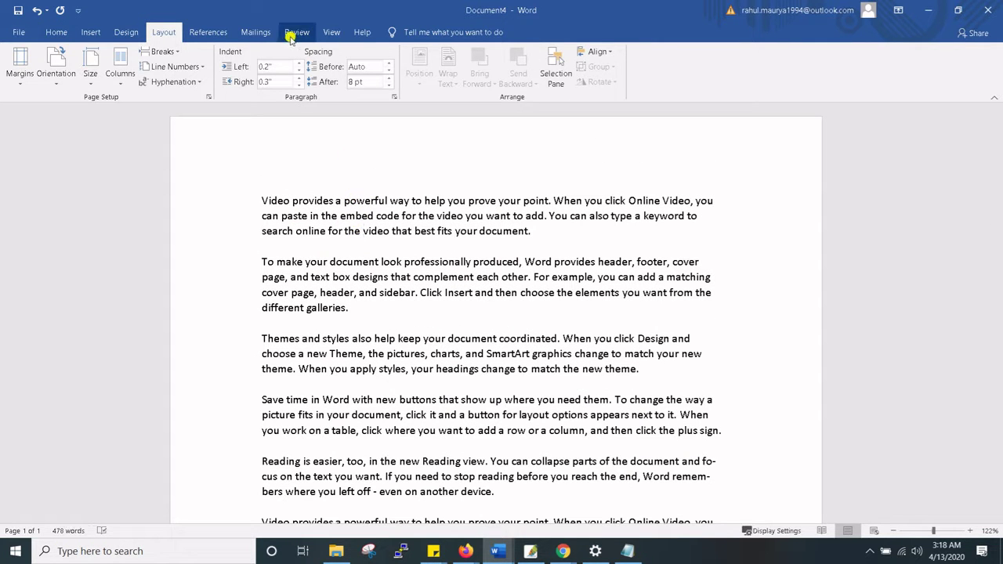
Turn on the Ruler option in the View settings to show the horizontal and vertical rulers.
click(331, 32)
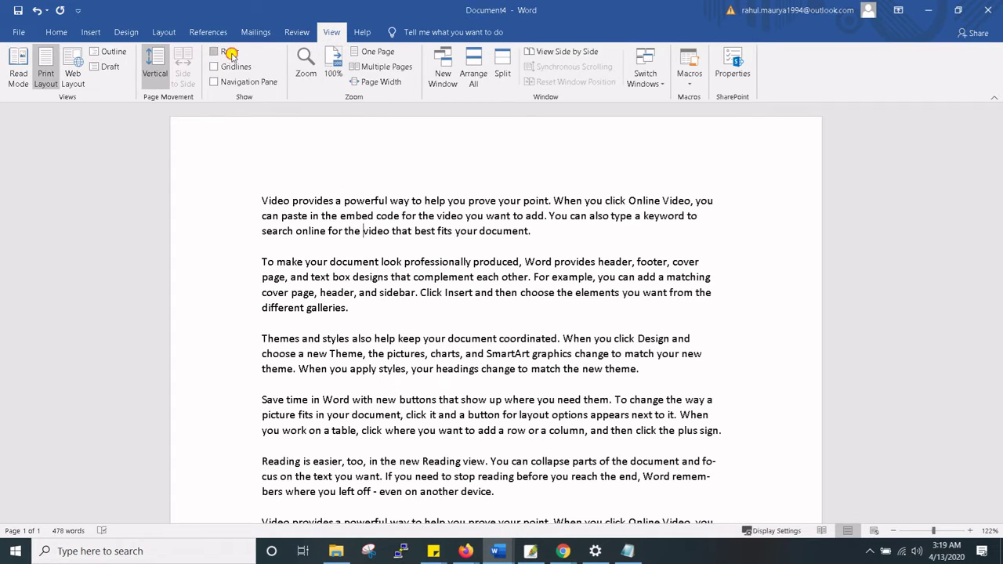
click(230, 52)
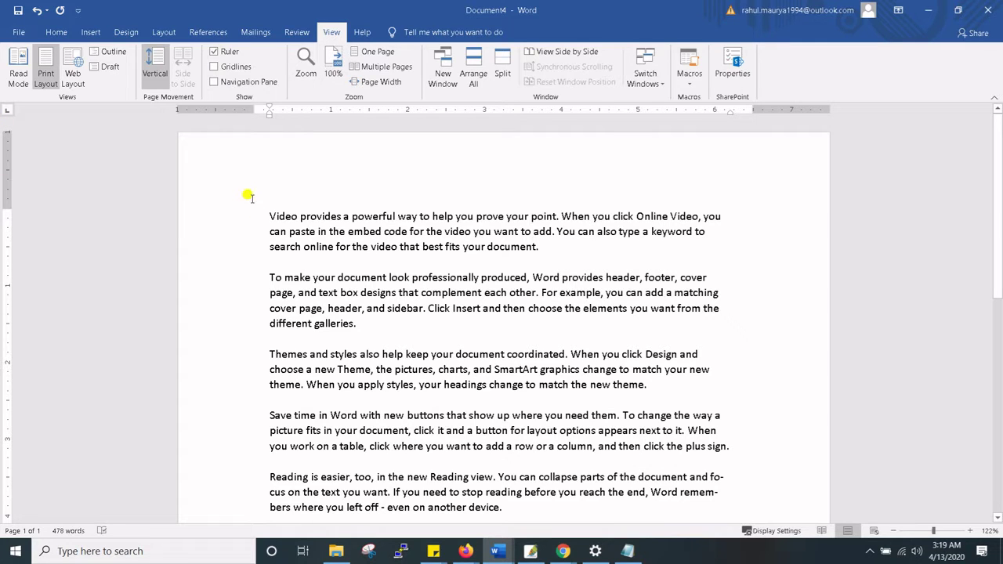
click(164, 32)
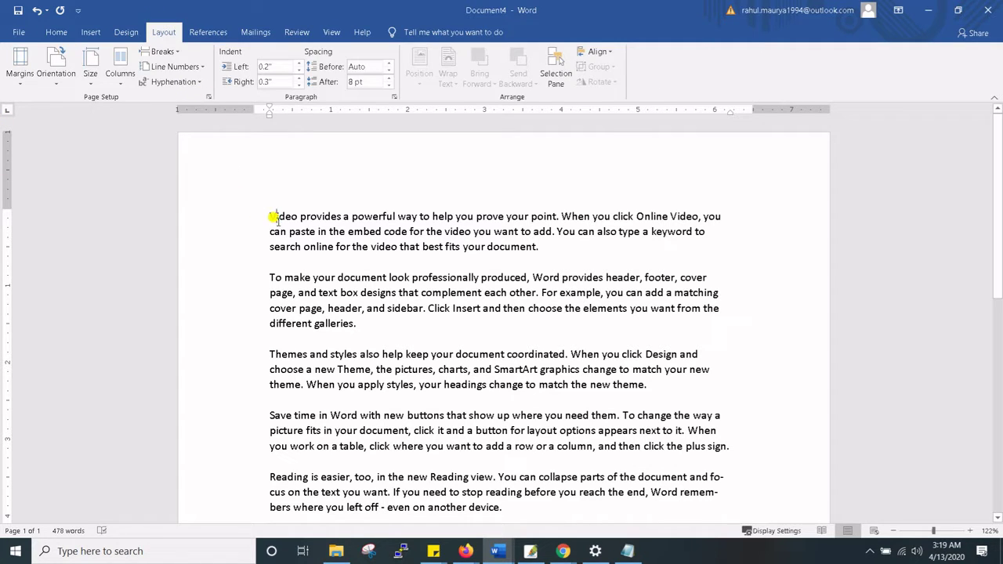
Apply the Narrow margin preset (0.5" on all sides) to the page.
click(22, 78)
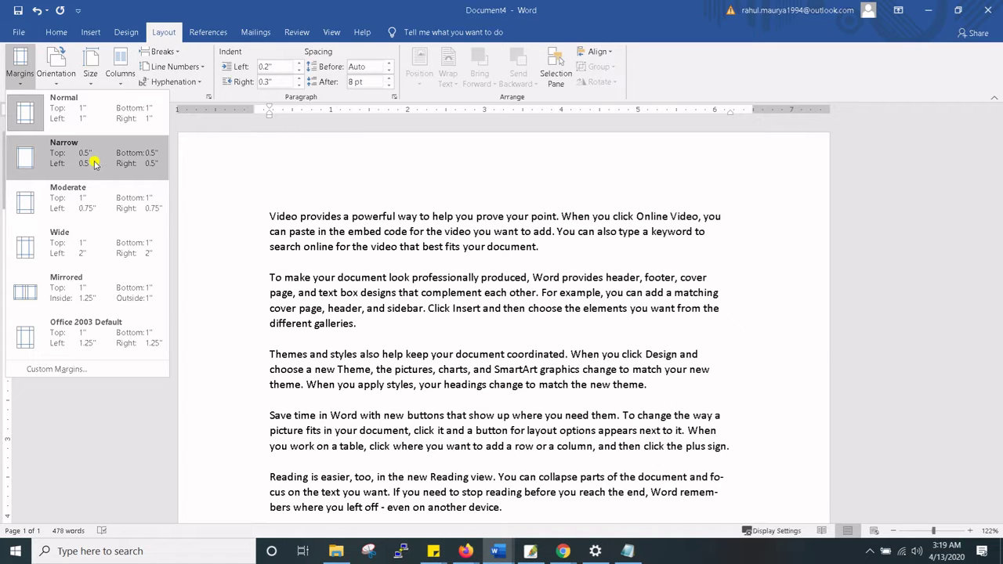
click(331, 217)
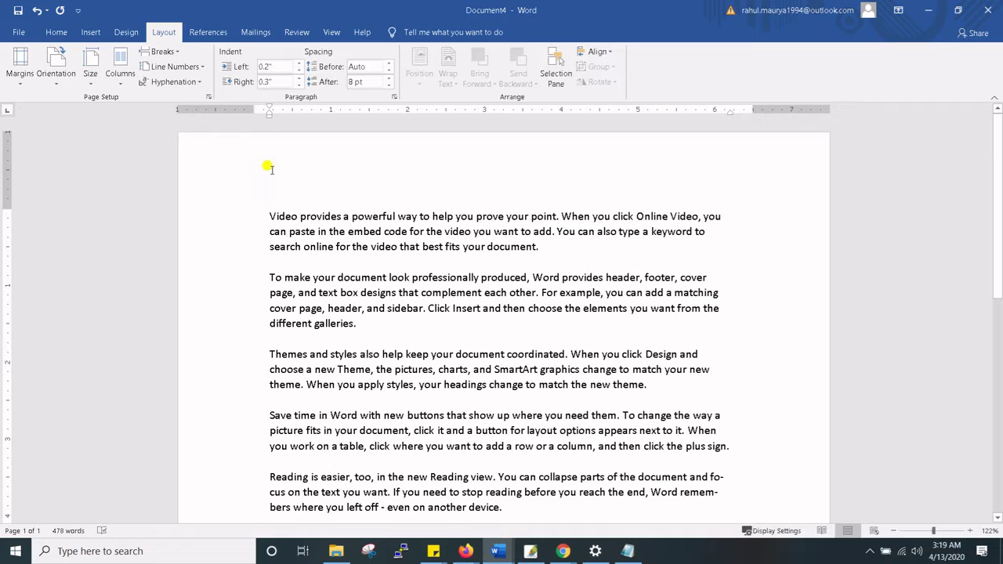
drag(274, 196, 281, 165)
click(228, 294)
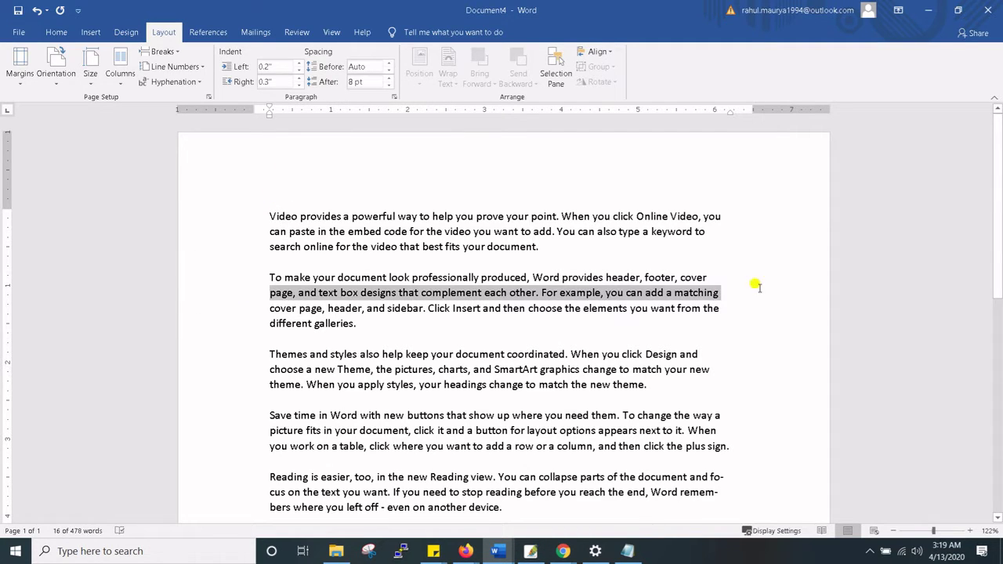
click(790, 285)
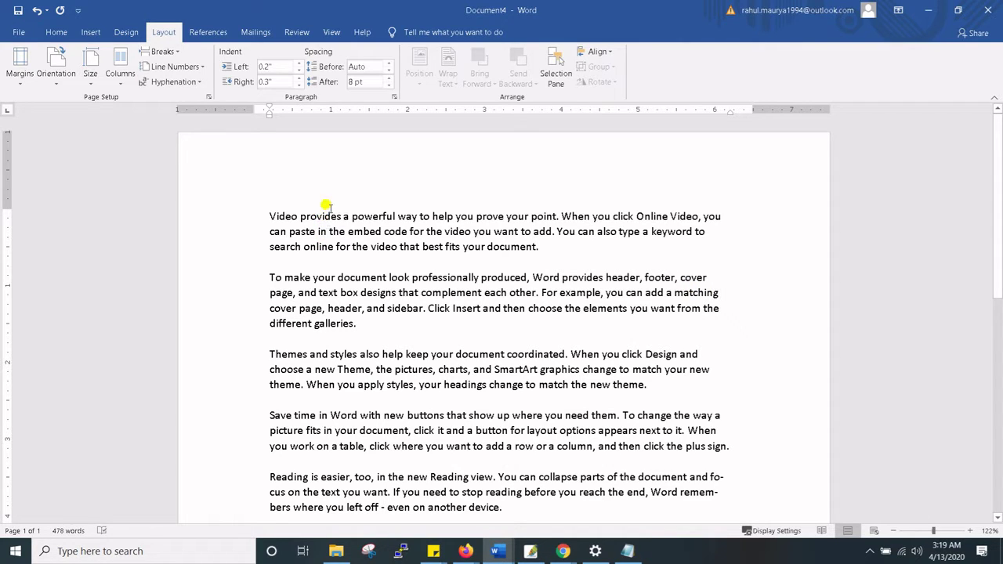
click(19, 74)
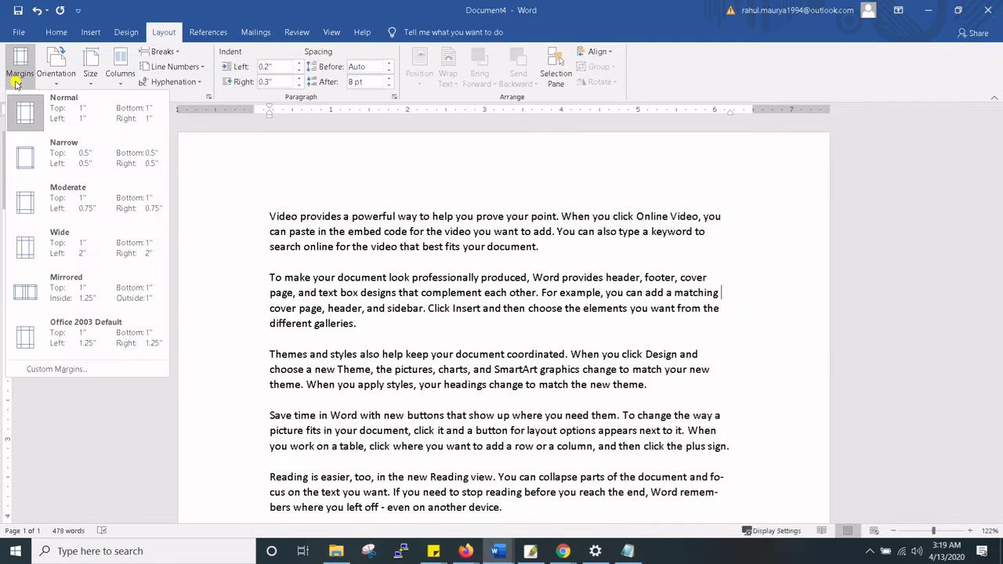
click(82, 169)
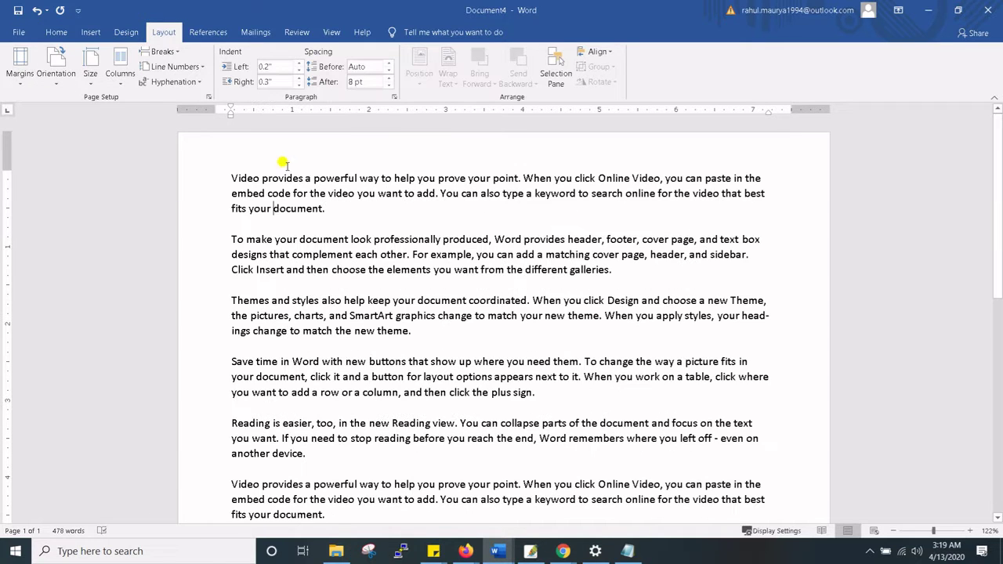
Switch the page margins back to Normal.
scroll(367, 274, down, 6)
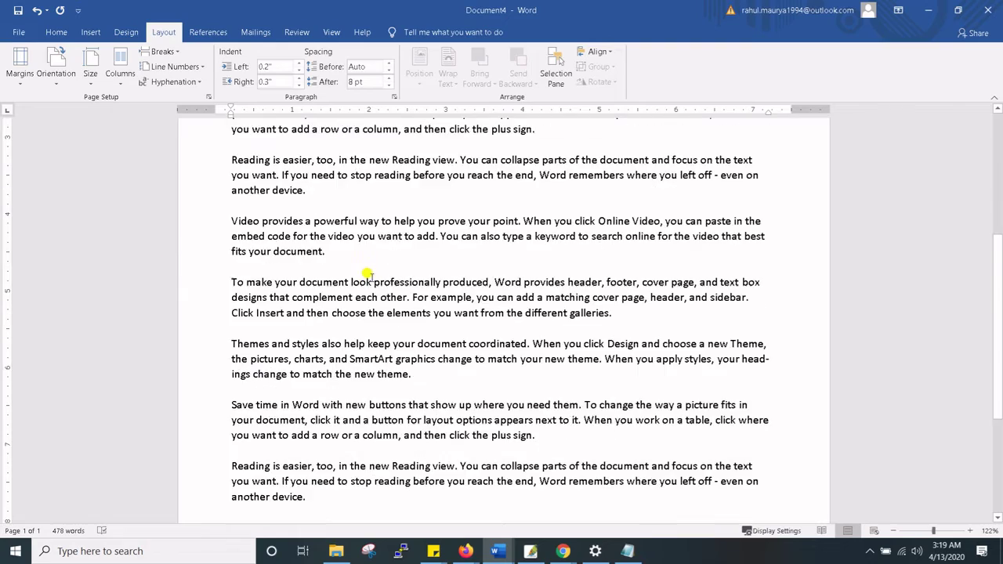
scroll(367, 274, down, 4)
scroll(366, 275, up, 6)
scroll(368, 274, up, 4)
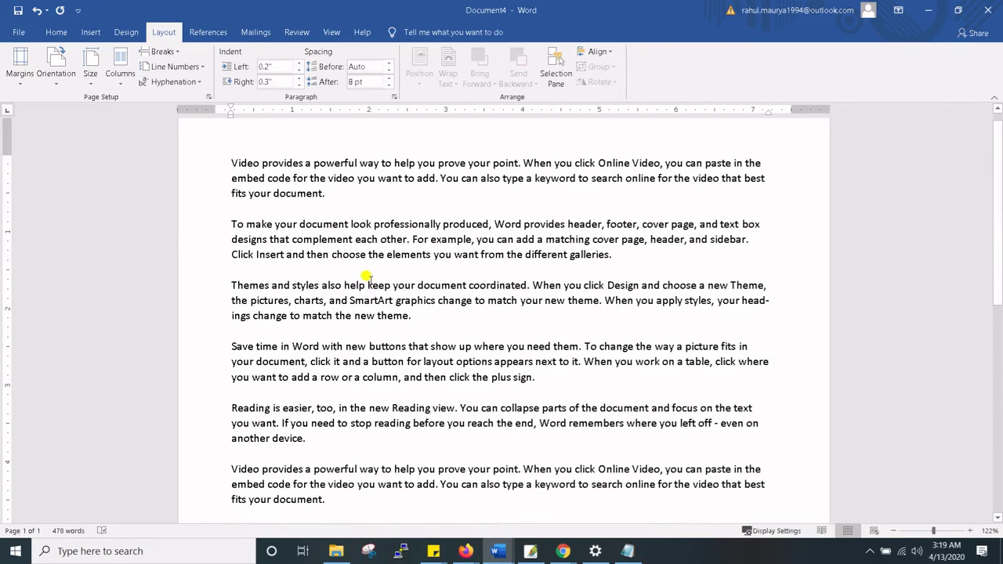
click(20, 75)
click(47, 113)
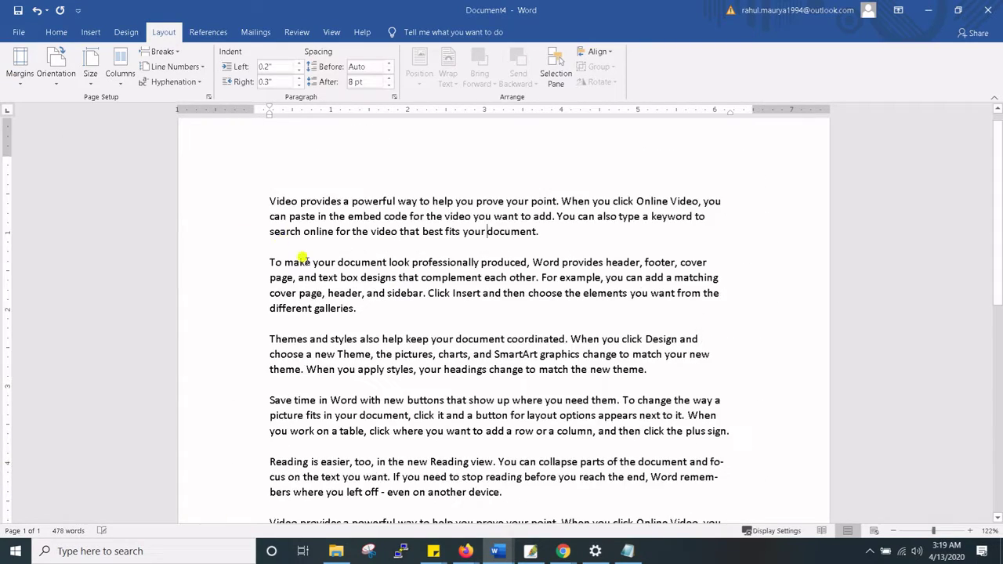
After the last paragraph, generate five more sample paragraphs with =rand(5).
scroll(401, 267, down, 2)
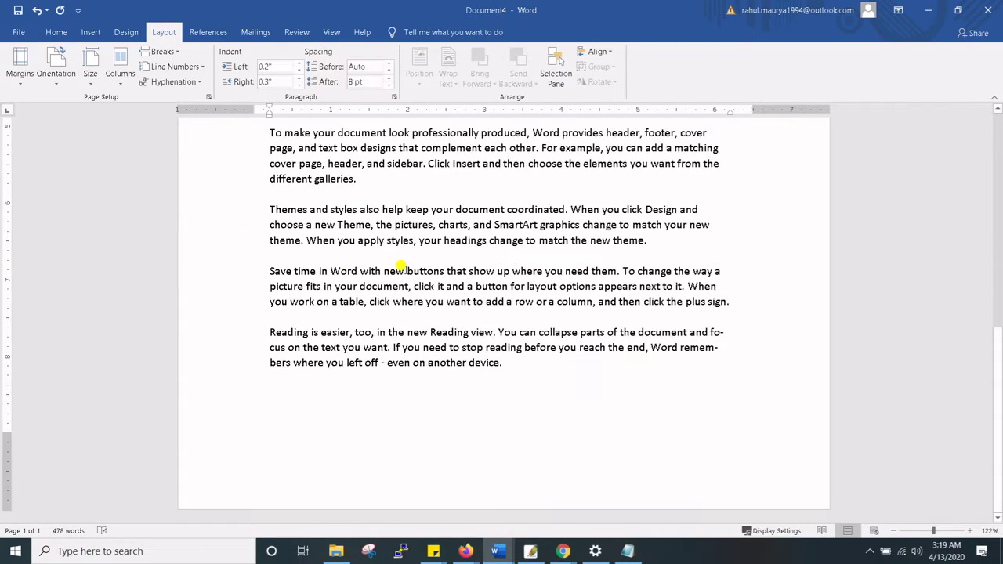
click(505, 368)
key(Return)
text(=rand(5))
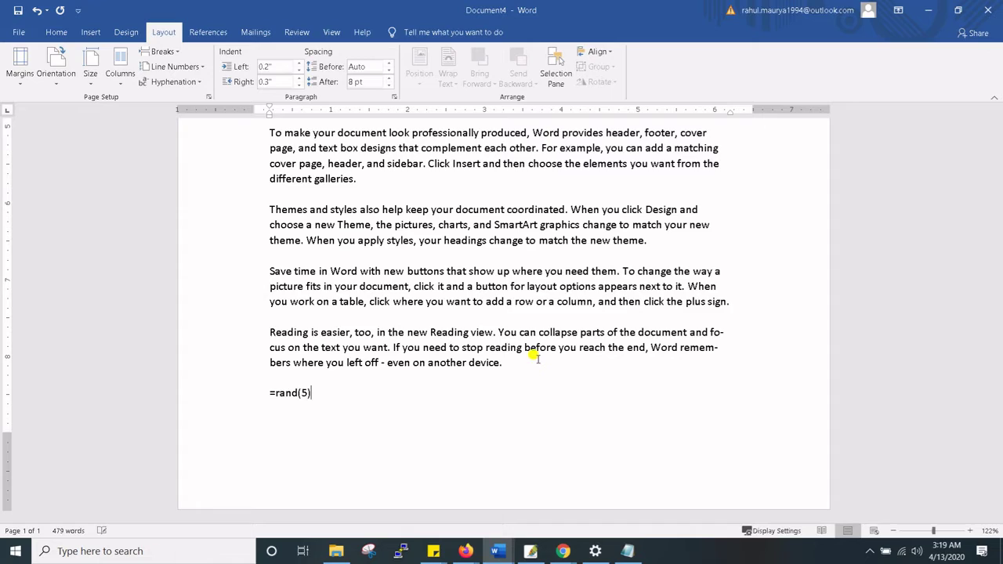
key(Return)
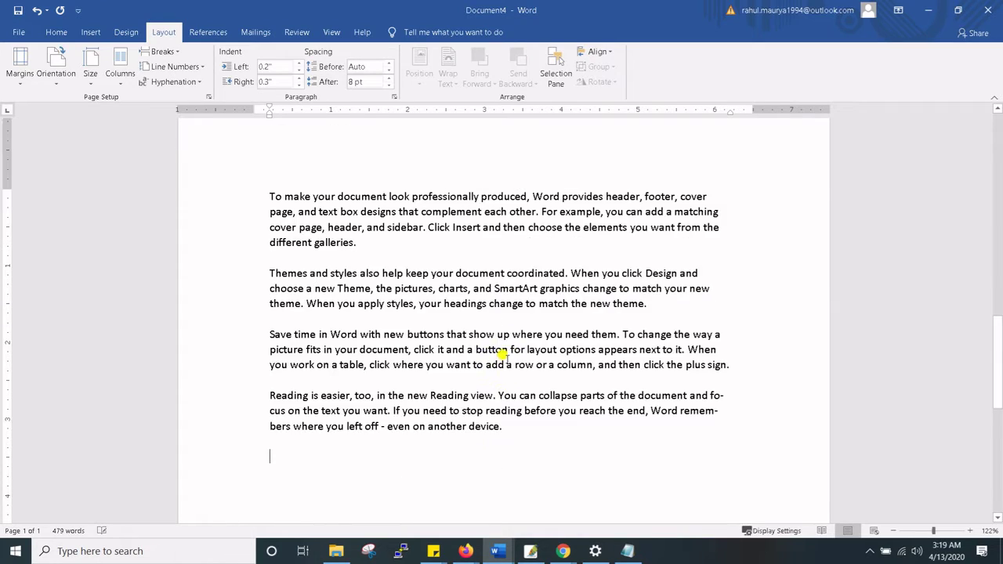
scroll(485, 391, up, 2)
scroll(466, 400, up, 15)
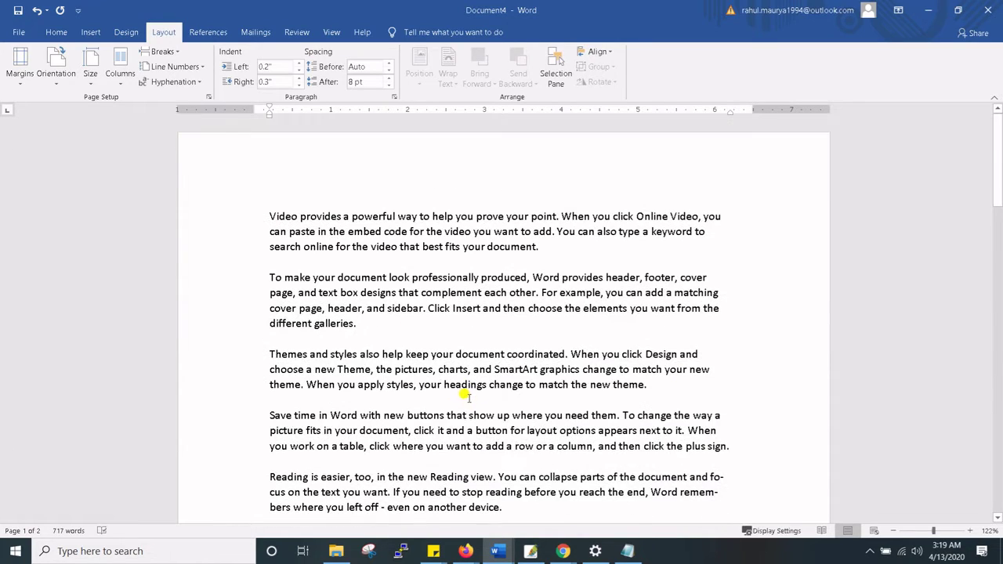
Keep Normal margins and select the text at the top of page 2.
click(20, 63)
click(47, 113)
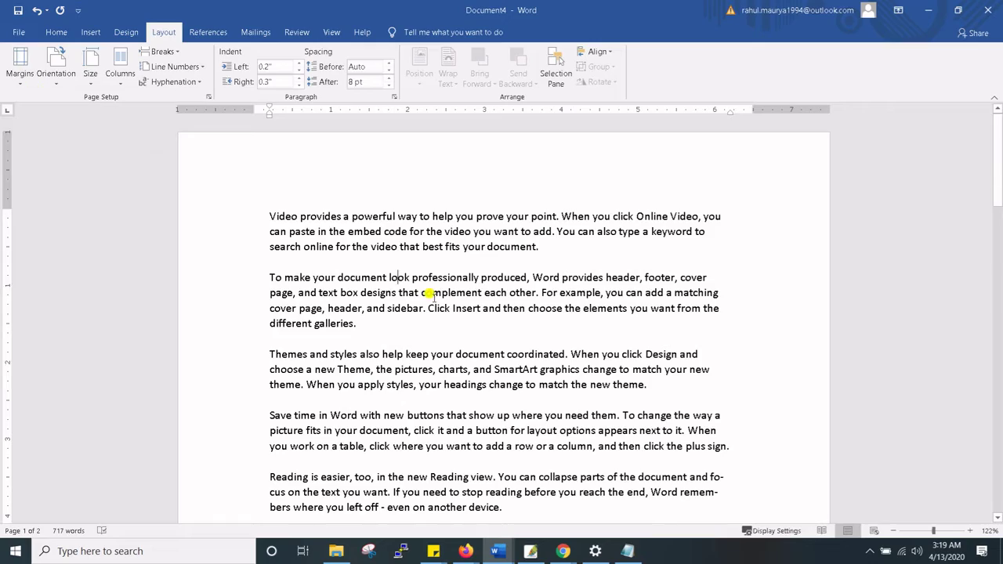
scroll(429, 292, down, 3)
scroll(429, 292, down, 1)
scroll(391, 293, down, 1)
scroll(358, 292, down, 1)
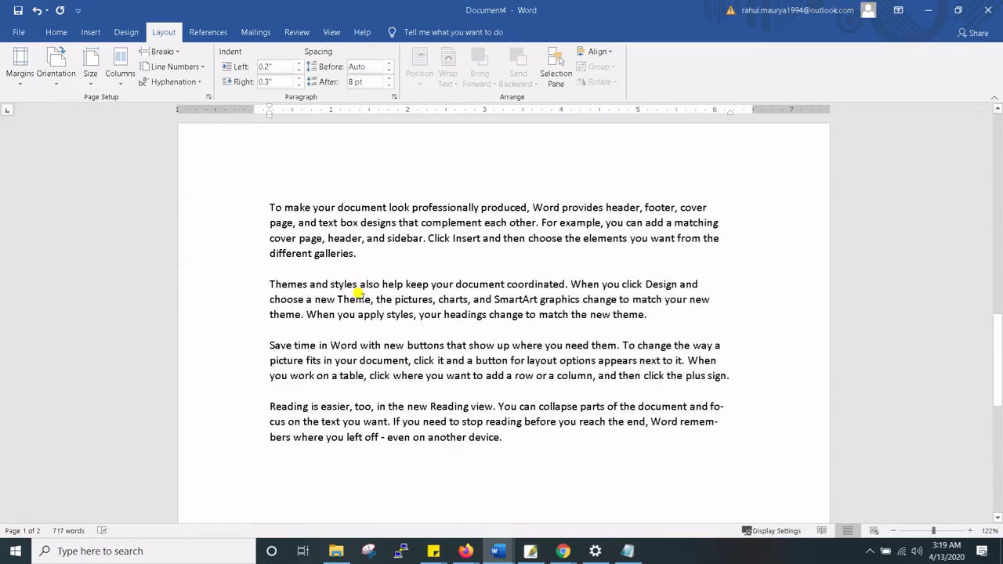
drag(523, 439, 251, 197)
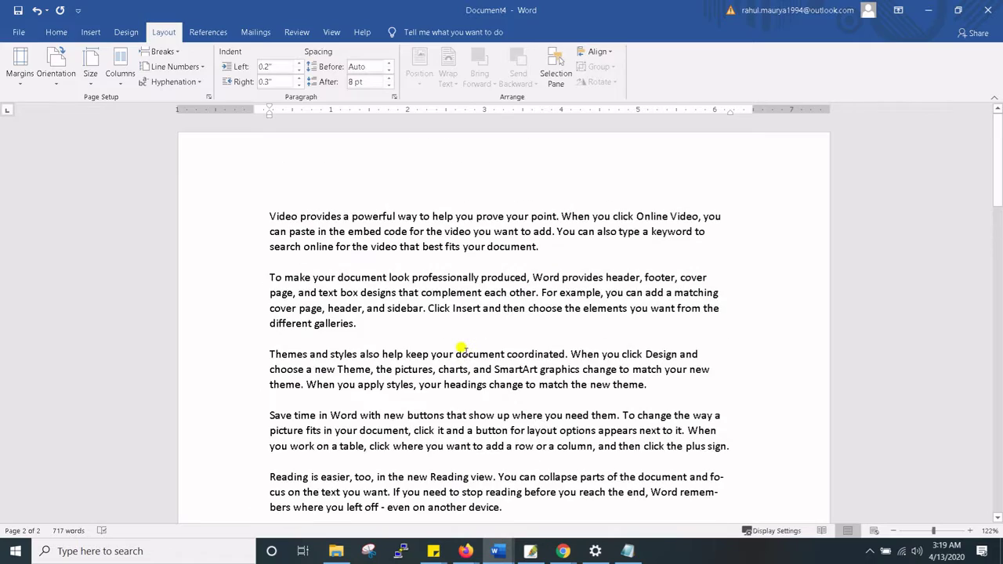
click(19, 62)
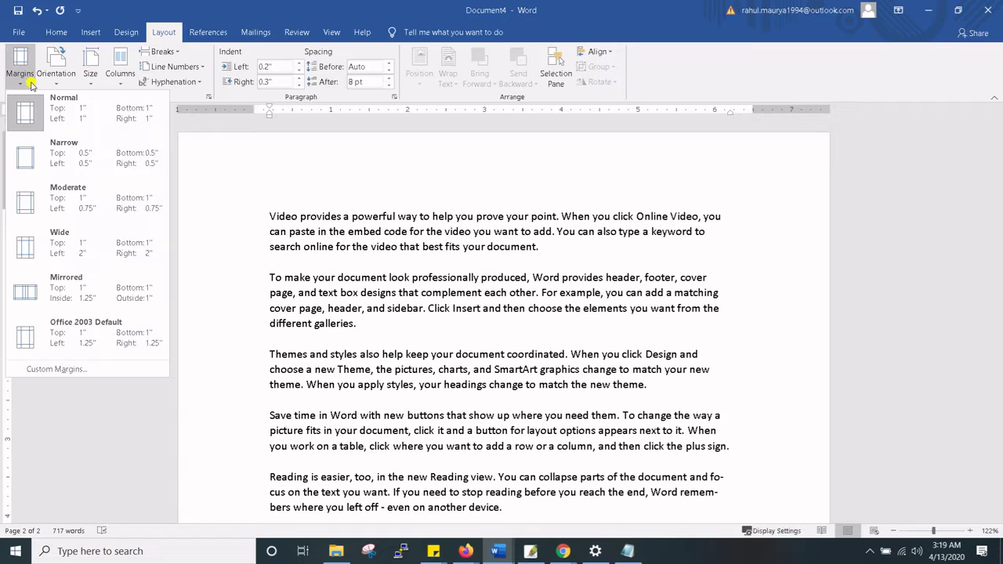
click(86, 155)
scroll(374, 249, down, 5)
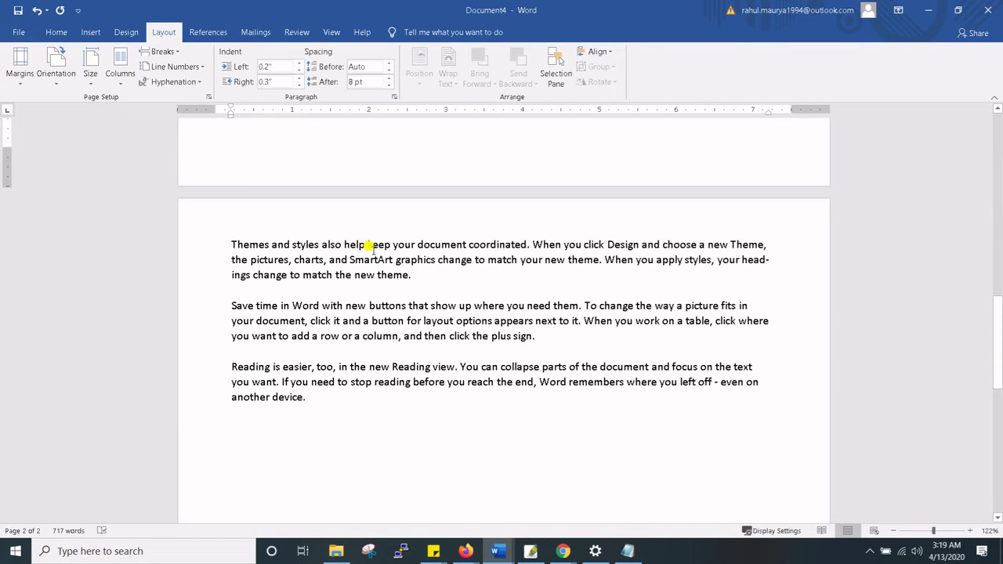
drag(306, 413, 242, 251)
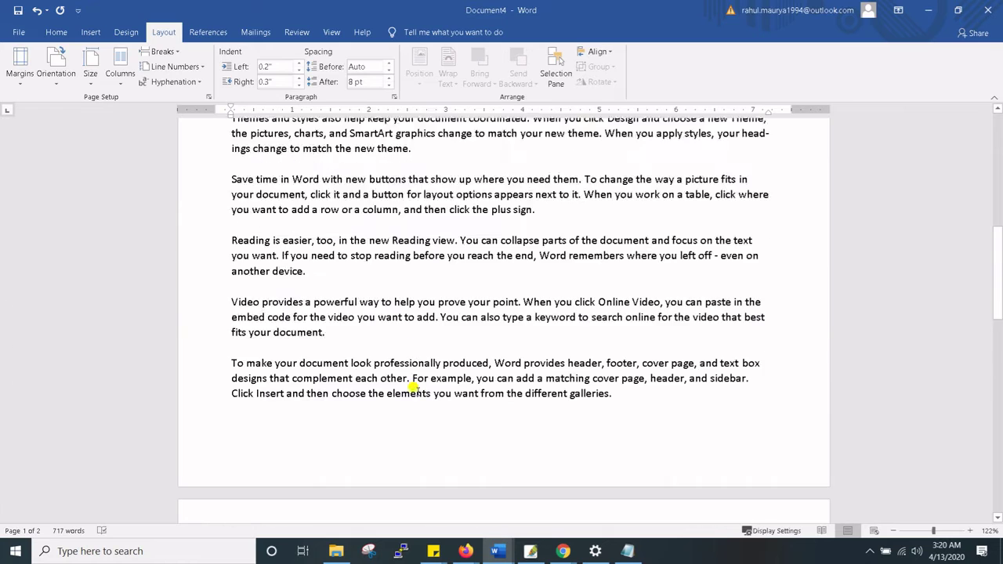
scroll(471, 470, up, 2)
click(420, 239)
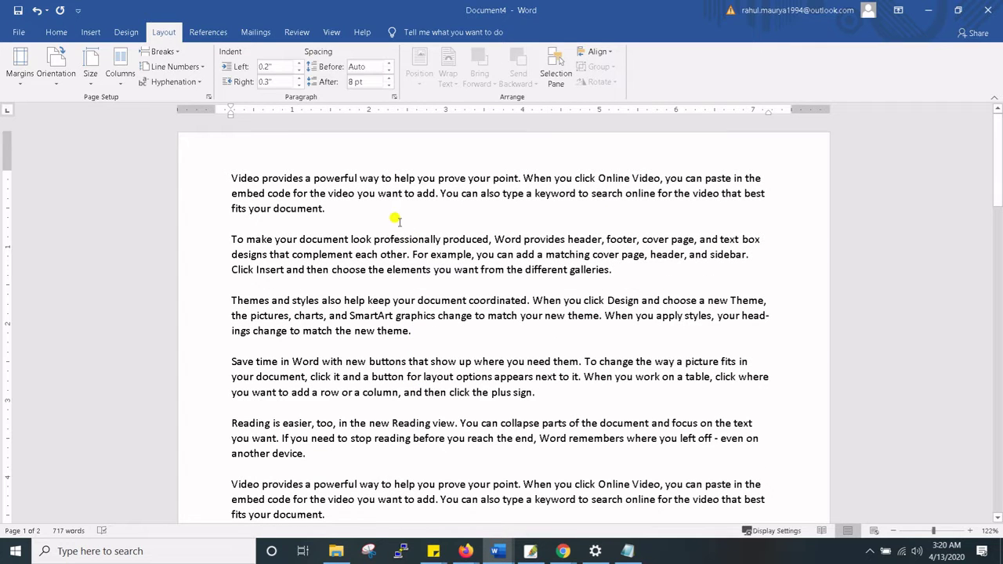
click(21, 69)
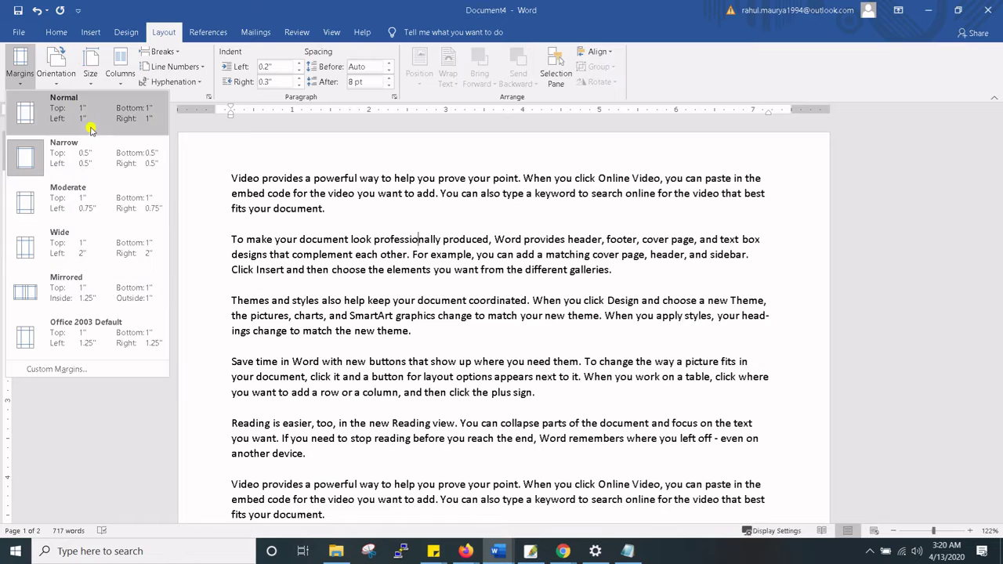
click(388, 260)
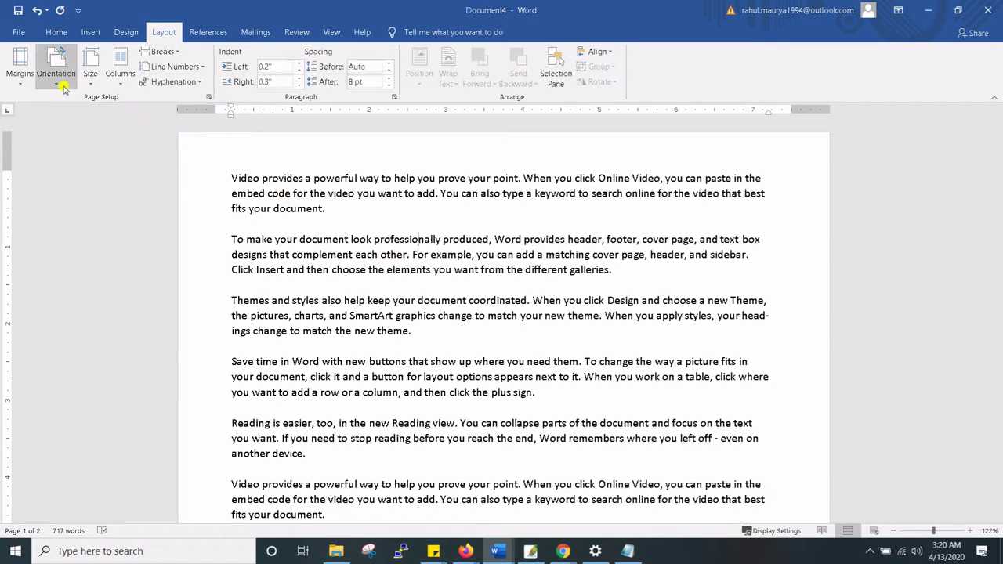
click(52, 80)
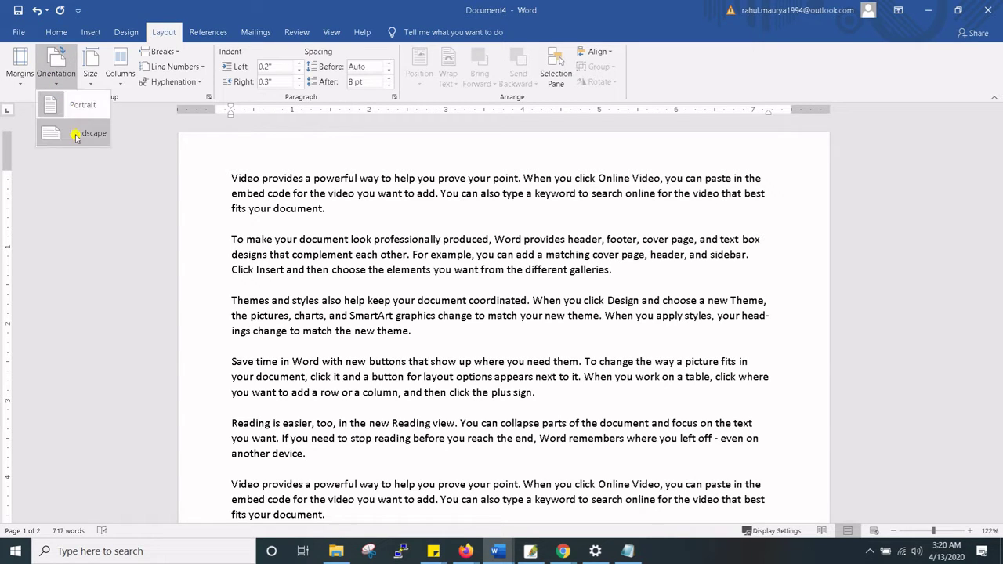
click(400, 274)
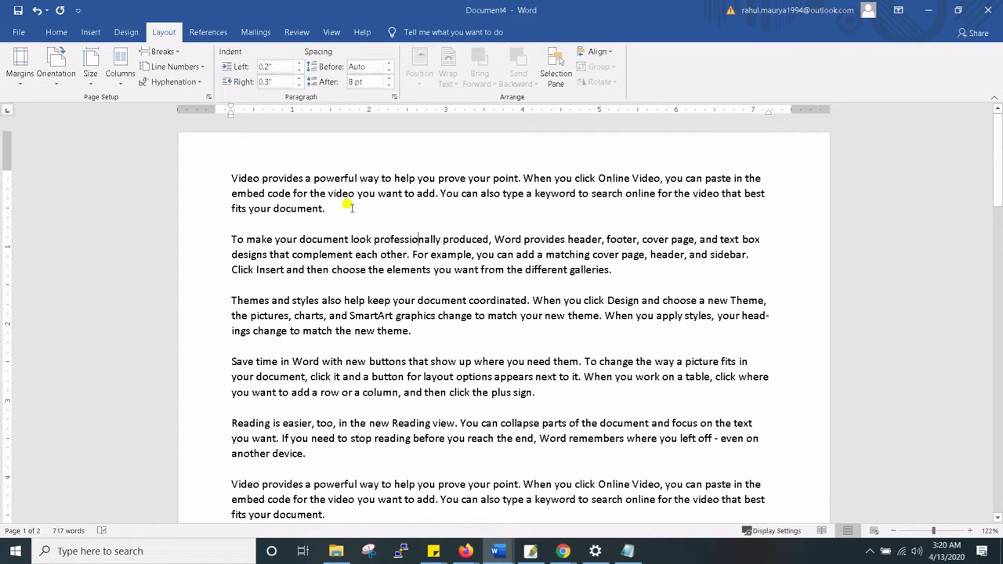
click(18, 33)
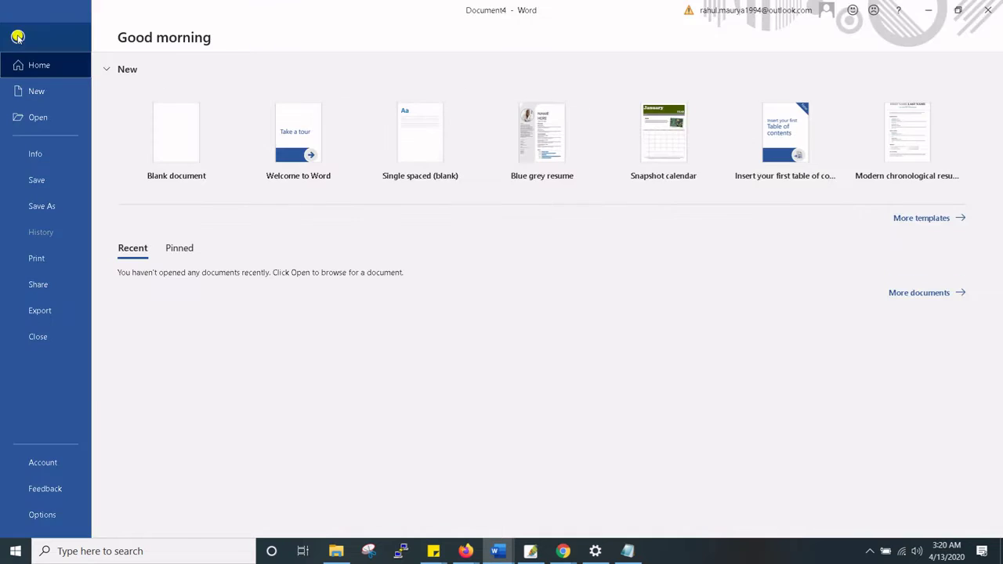
click(47, 260)
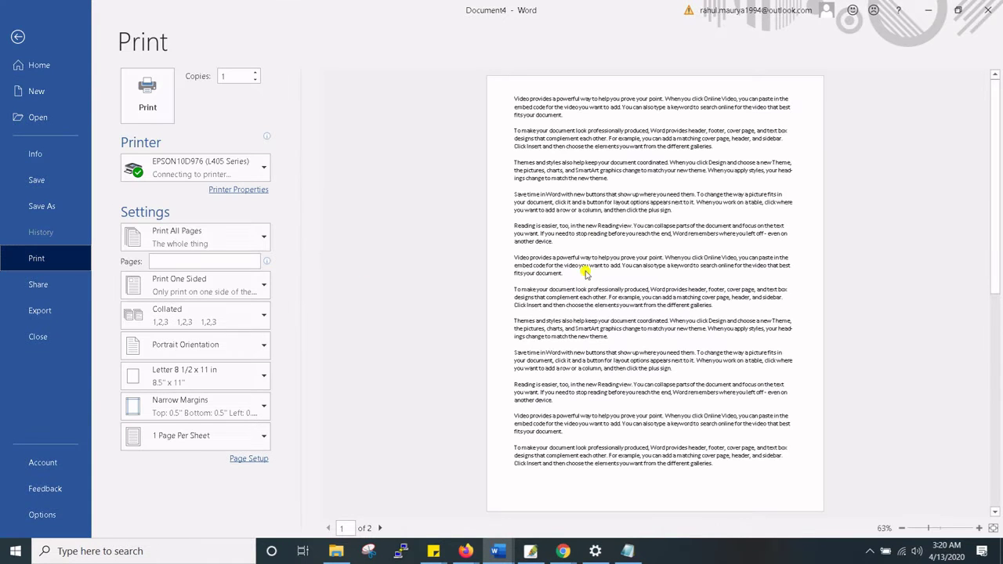
scroll(645, 339, down, 5)
scroll(646, 340, up, 3)
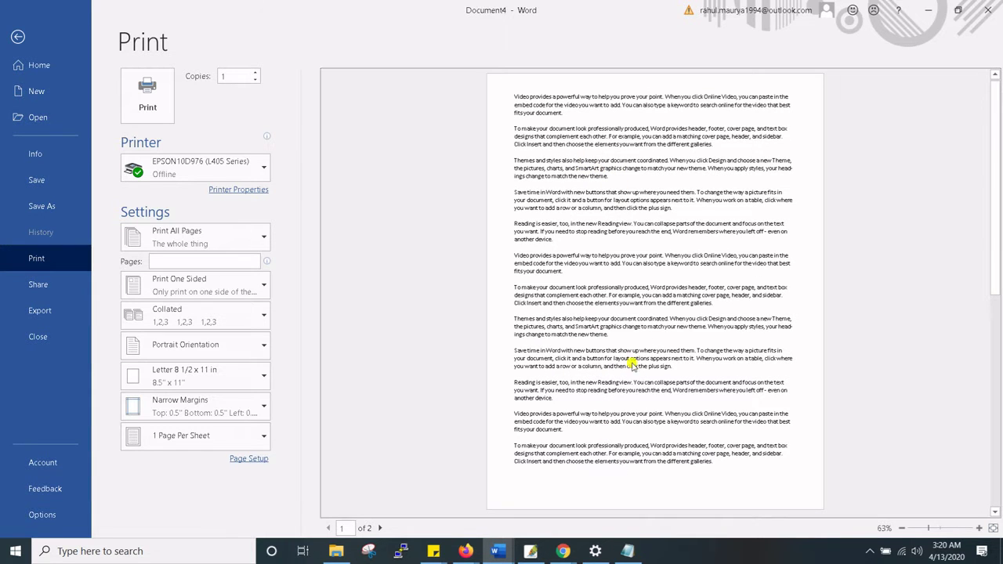
click(17, 37)
Set the page orientation to Landscape.
click(63, 78)
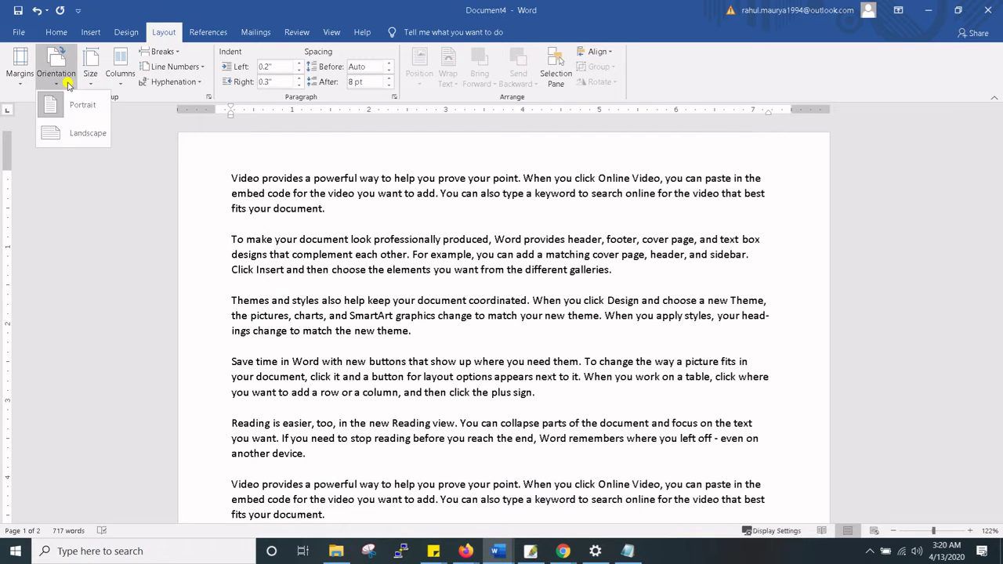
click(84, 137)
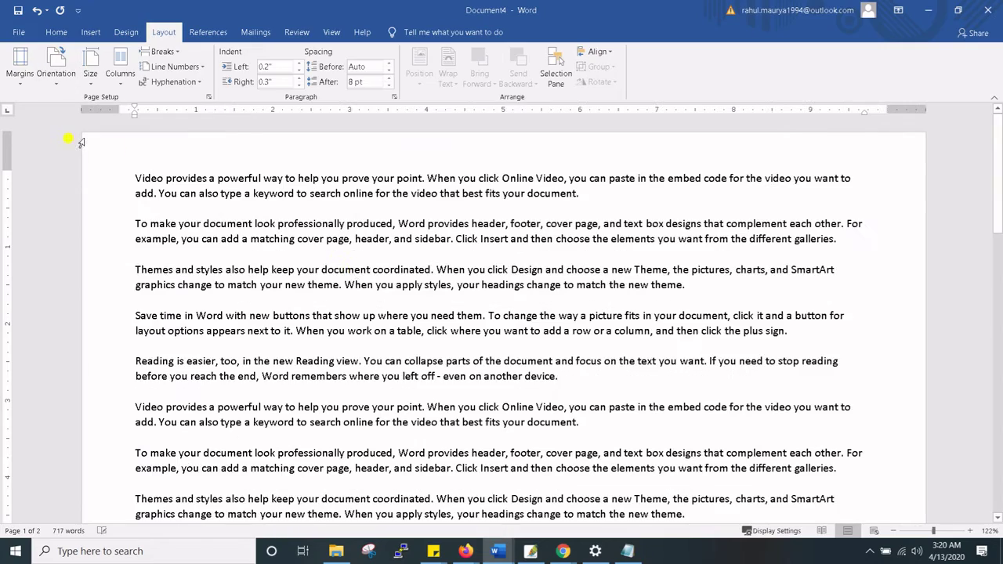
scroll(358, 275, down, 4)
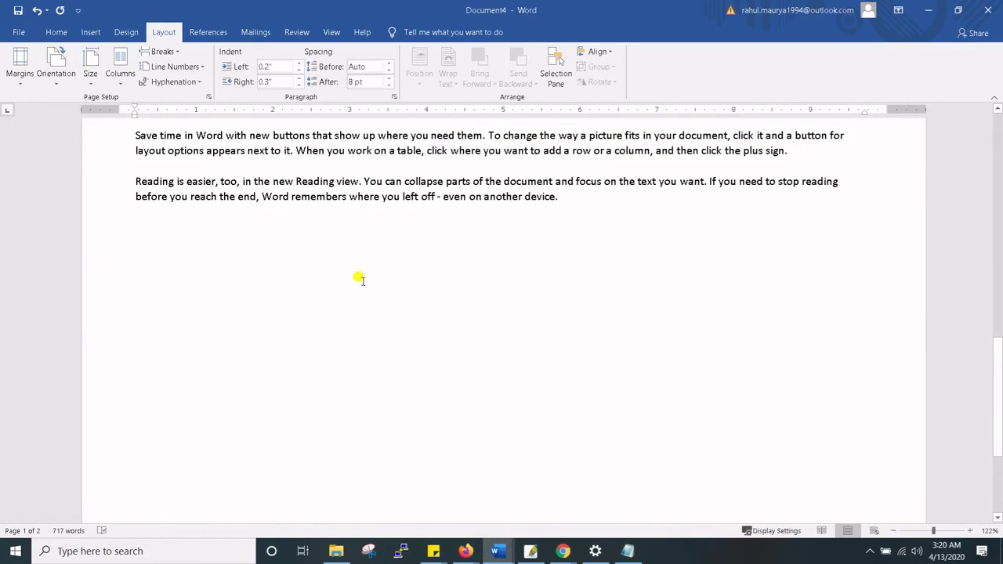
scroll(359, 278, up, 2)
scroll(358, 279, up, 3)
Check the landscape pages in File > Print preview, then return to the document.
click(19, 32)
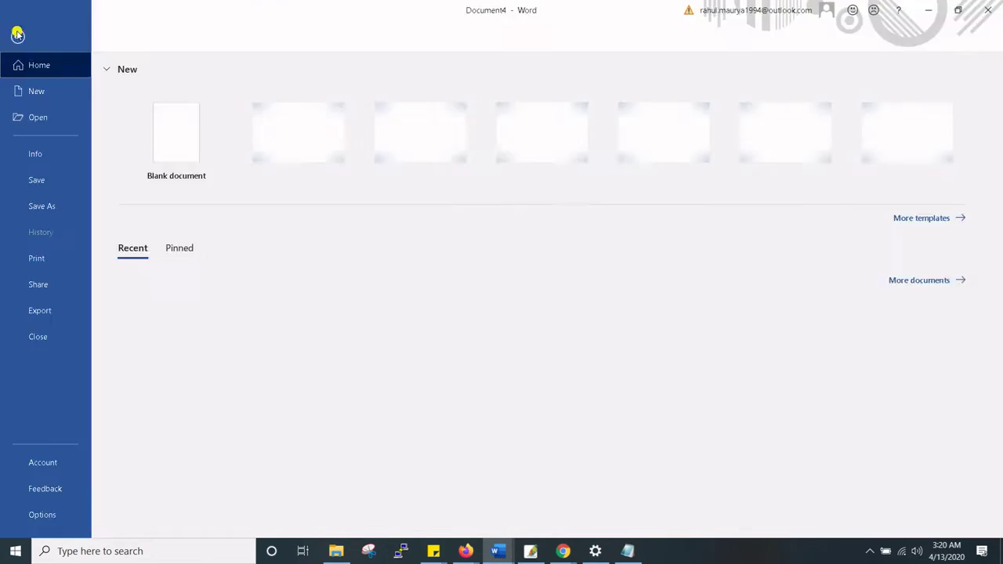
click(50, 257)
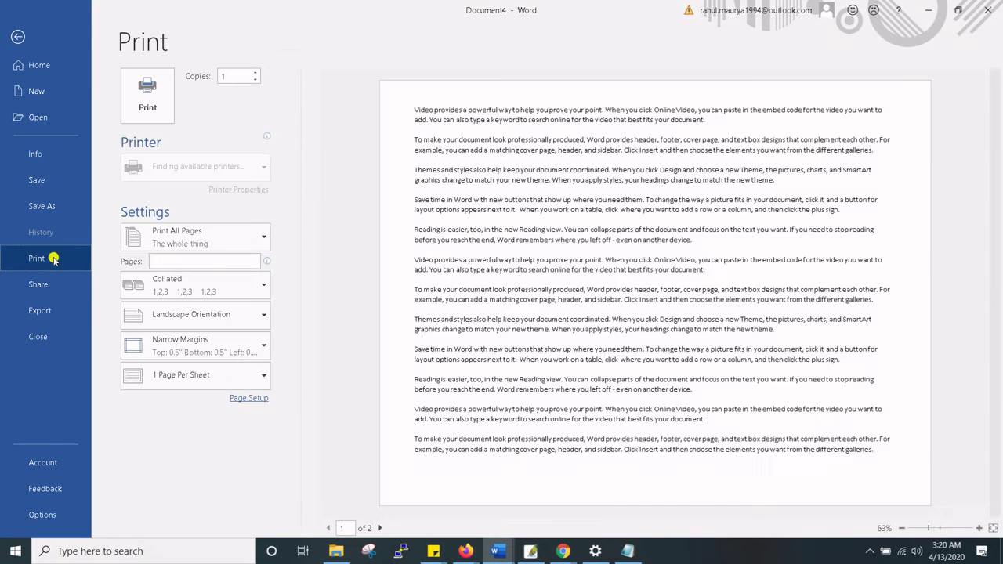
scroll(561, 247, down, 1)
scroll(562, 247, up, 1)
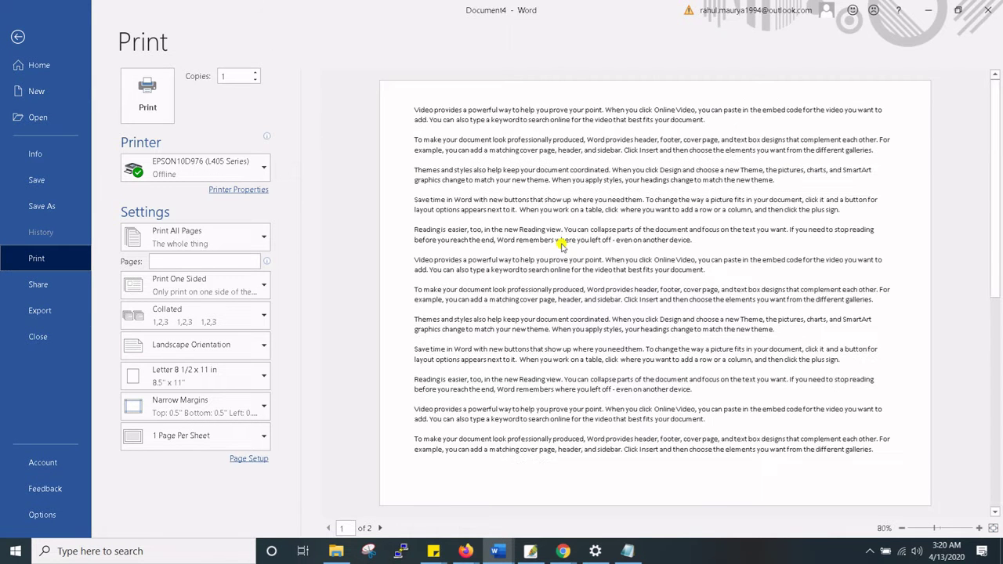
scroll(562, 247, down, 1)
click(17, 38)
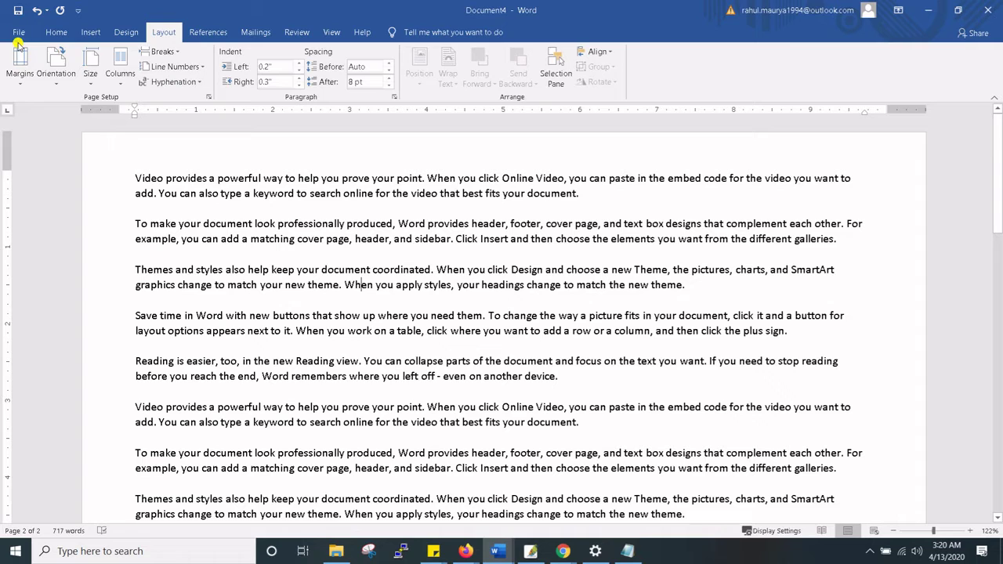
Switch the page orientation back to Portrait.
click(287, 315)
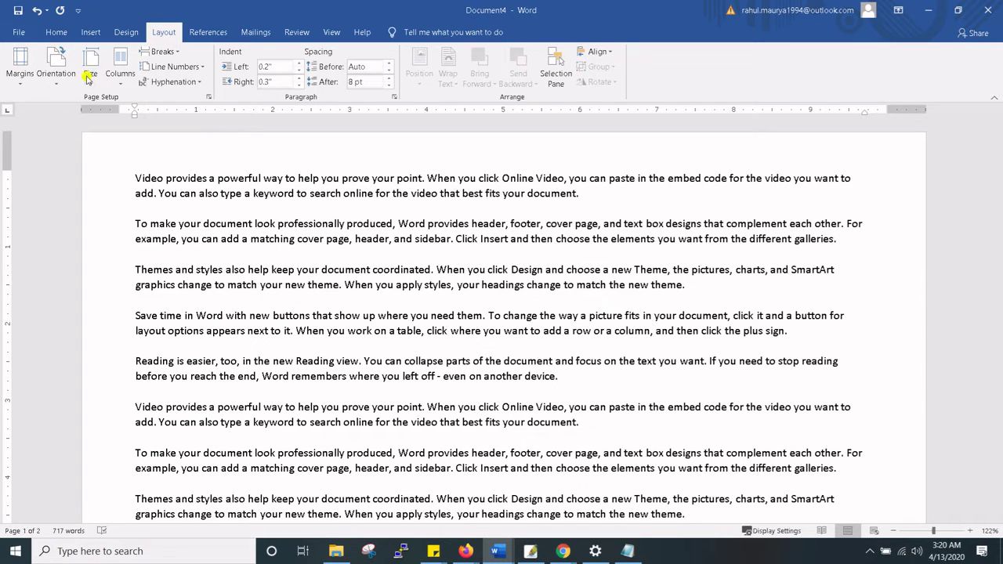
click(56, 73)
click(75, 111)
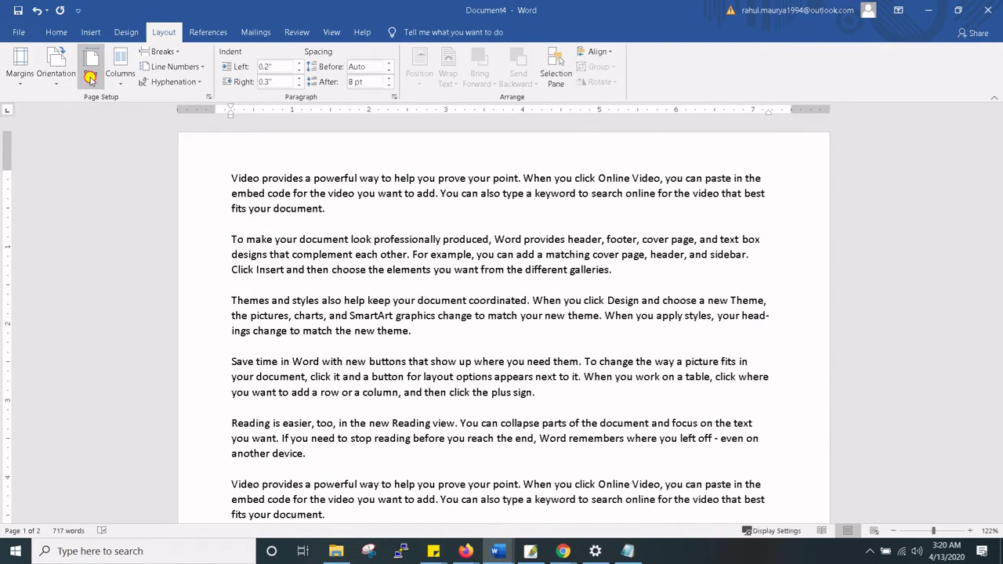
Set the paper size to A4 (210 x 297 mm).
click(90, 78)
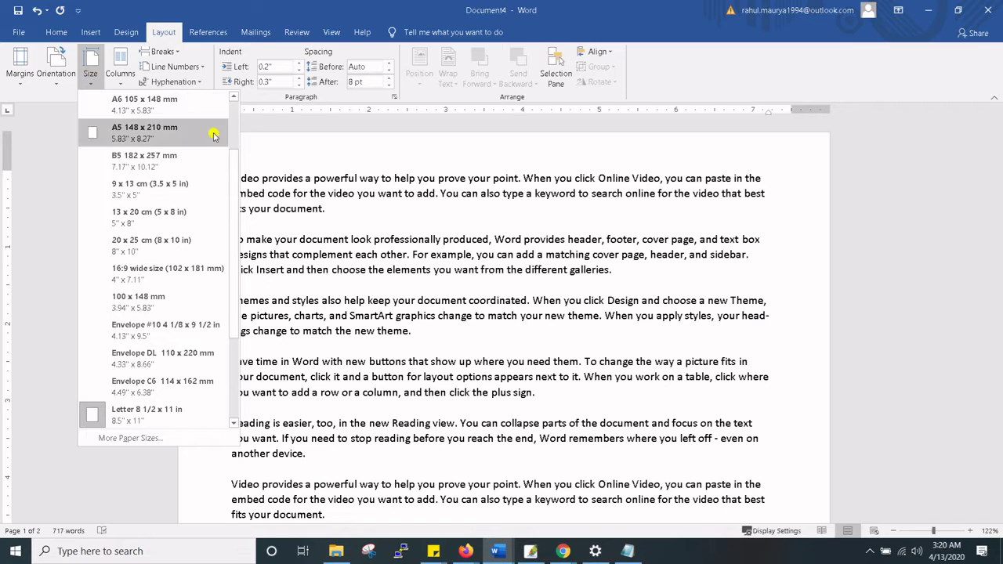
scroll(232, 227, down, 3)
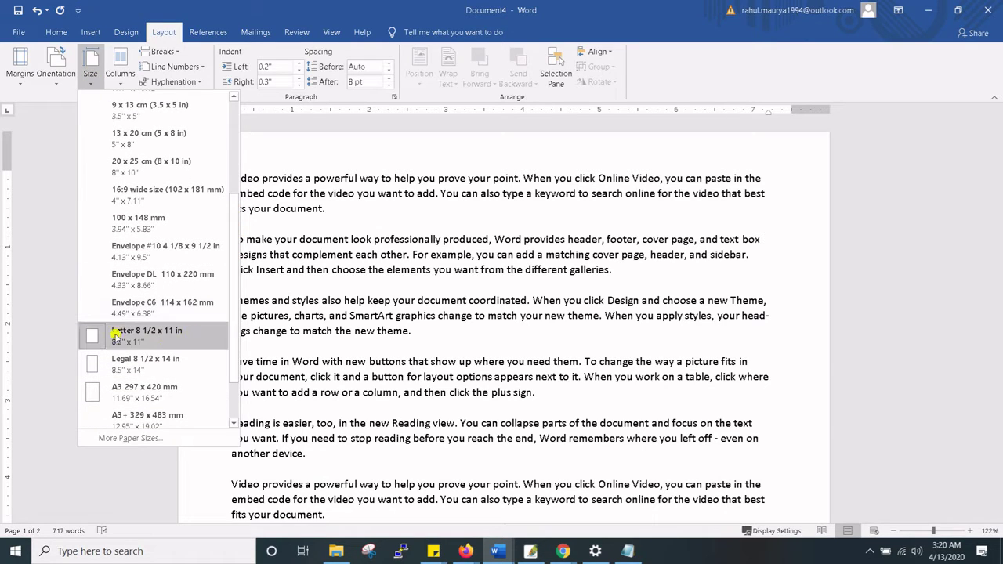
drag(235, 346, 232, 232)
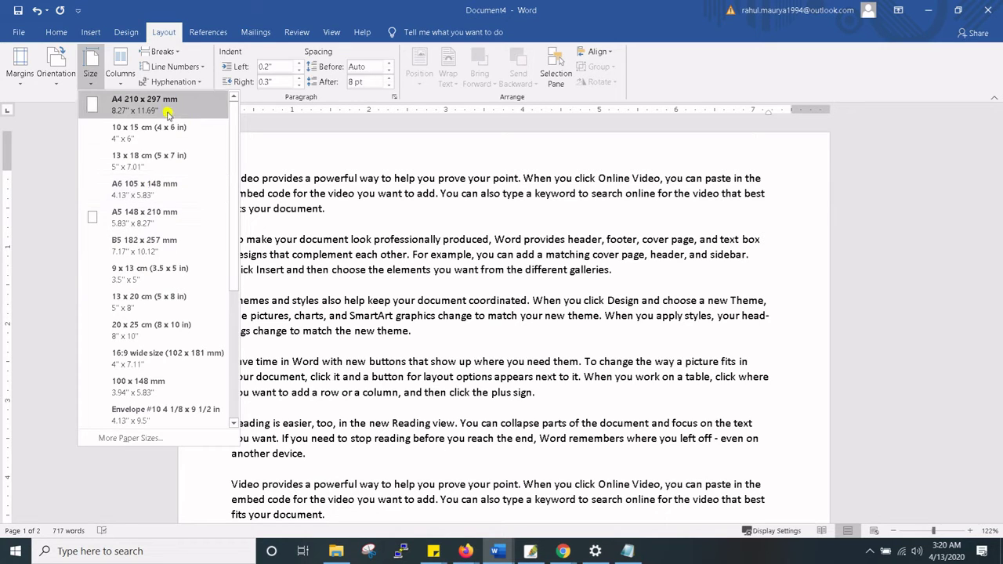
drag(232, 127, 230, 173)
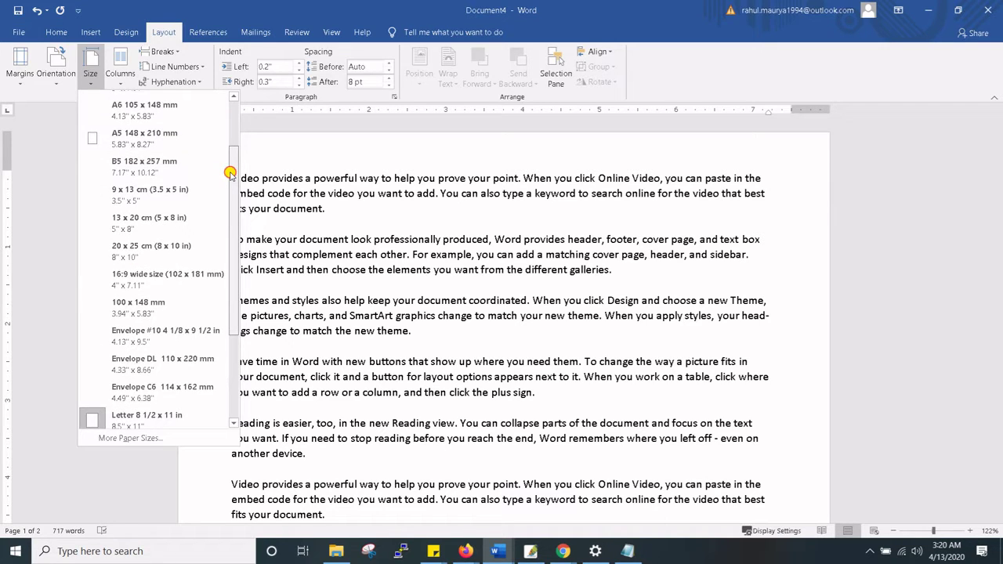
scroll(189, 106, up, 3)
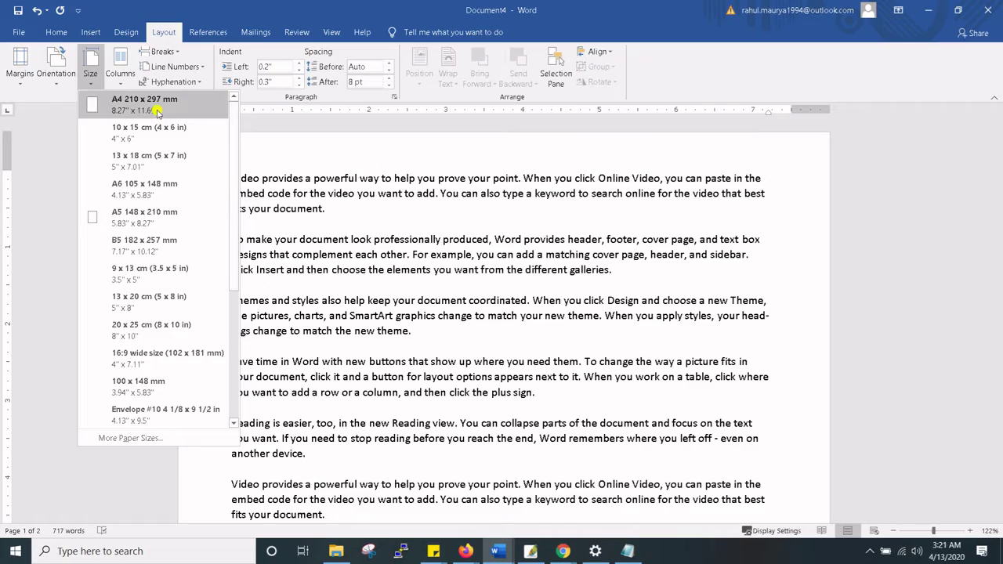
click(158, 112)
Review the A4 pages and recheck the paper size list, leaving A4 unchanged.
scroll(290, 211, up, 1)
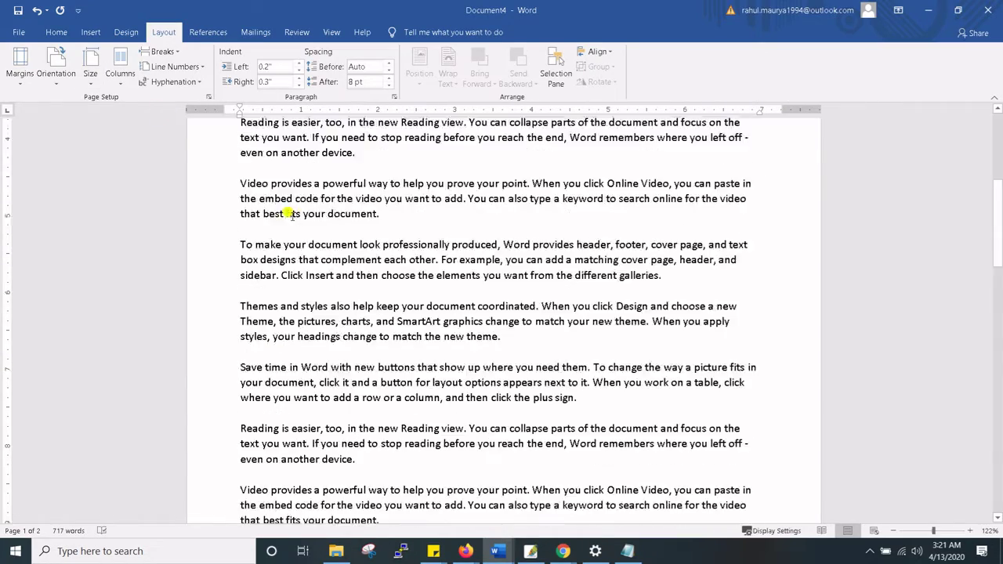
scroll(290, 211, down, 2)
scroll(290, 213, down, 3)
scroll(290, 213, up, 2)
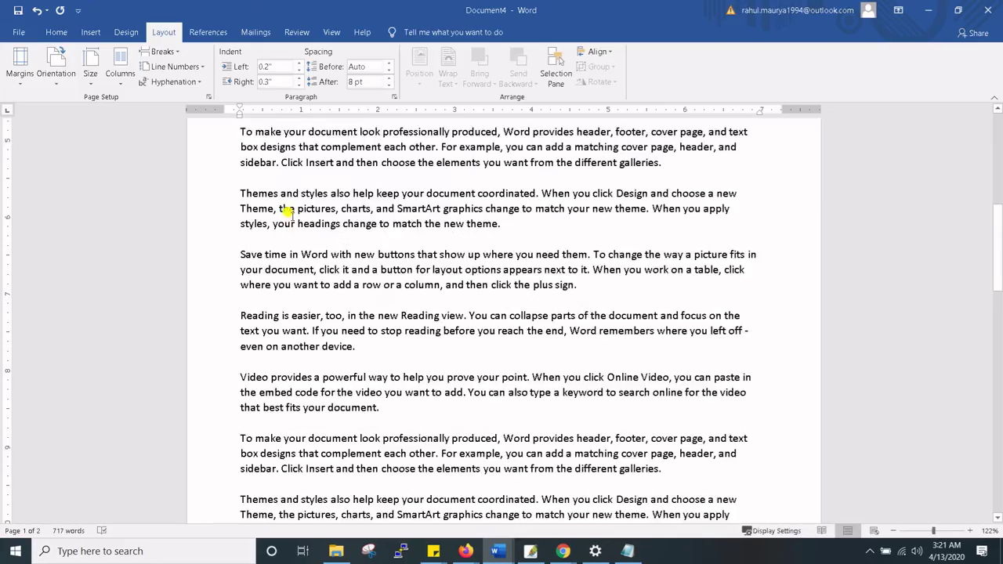
scroll(290, 213, up, 2)
scroll(290, 213, up, 1)
click(90, 72)
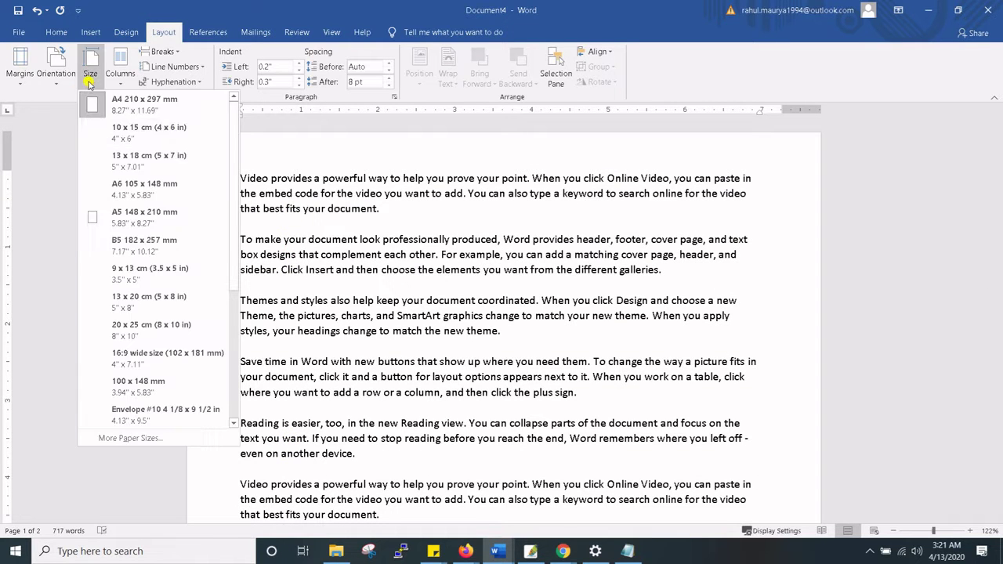
mouse_move(233, 142)
mouse_down()
mouse_move(235, 176)
mouse_move(236, 117)
mouse_up()
click(292, 208)
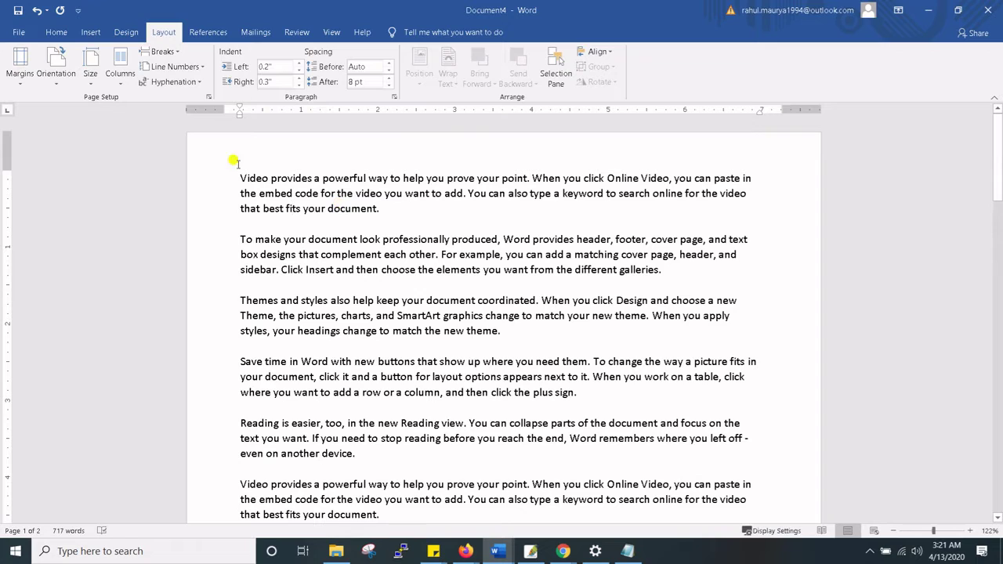
Split the text into two columns.
click(119, 78)
click(541, 301)
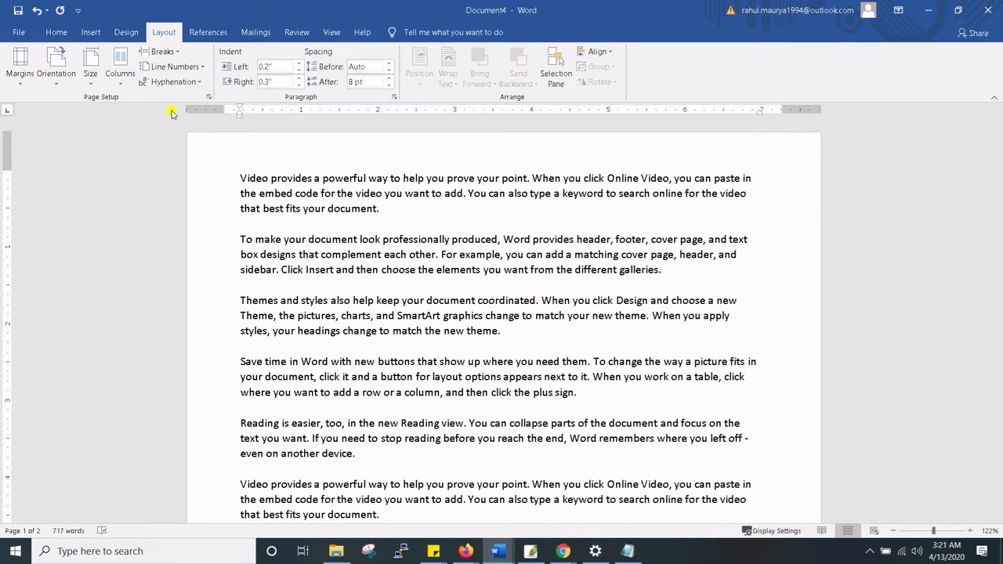
click(120, 77)
click(132, 136)
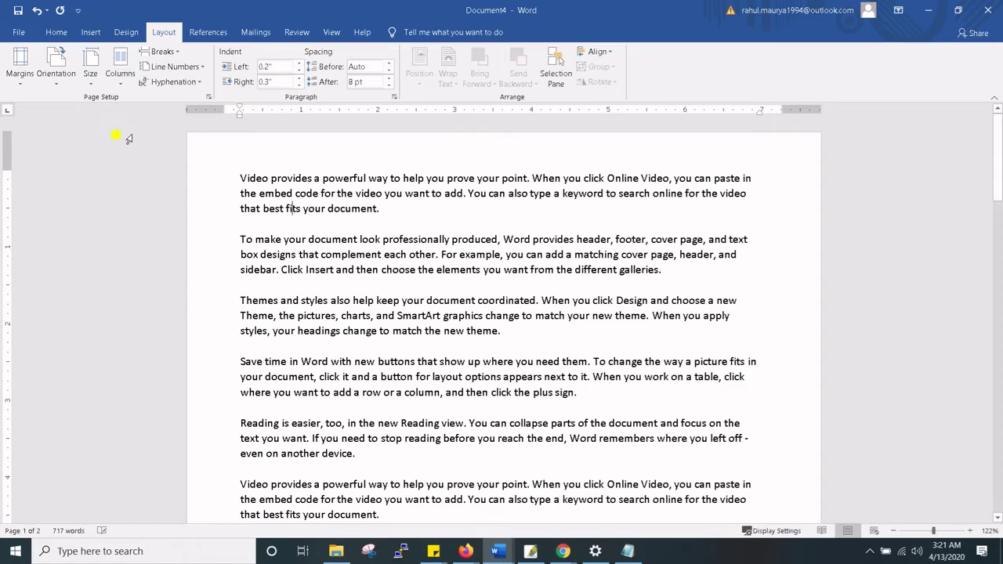
scroll(517, 235, down, 4)
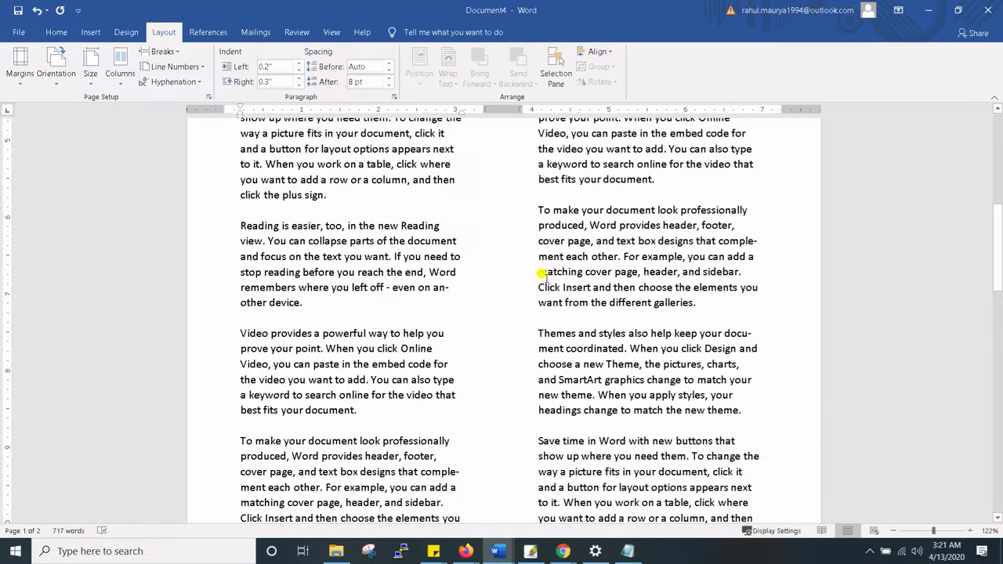
scroll(547, 275, up, 3)
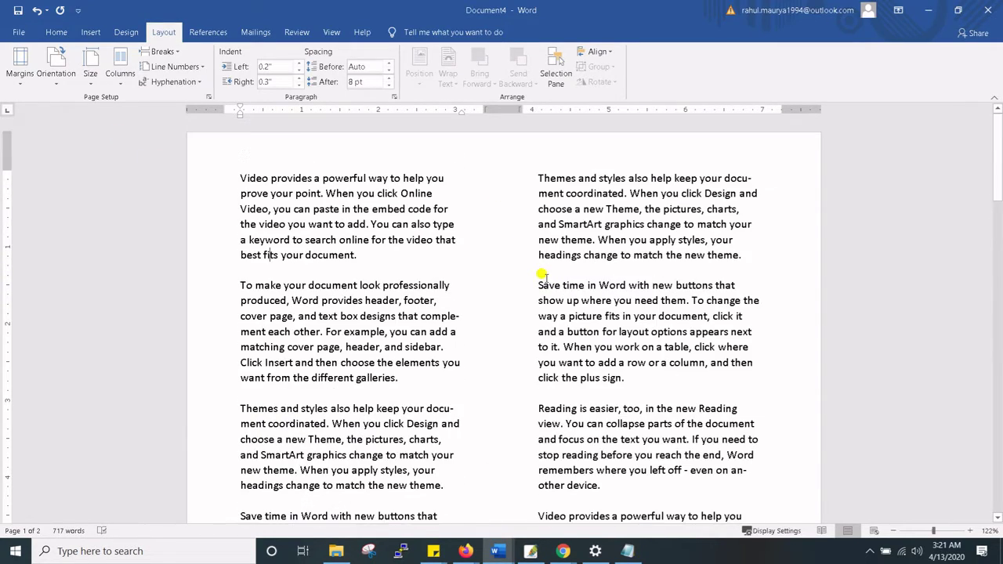
Try the Left column layout, then switch the text to three columns.
click(120, 77)
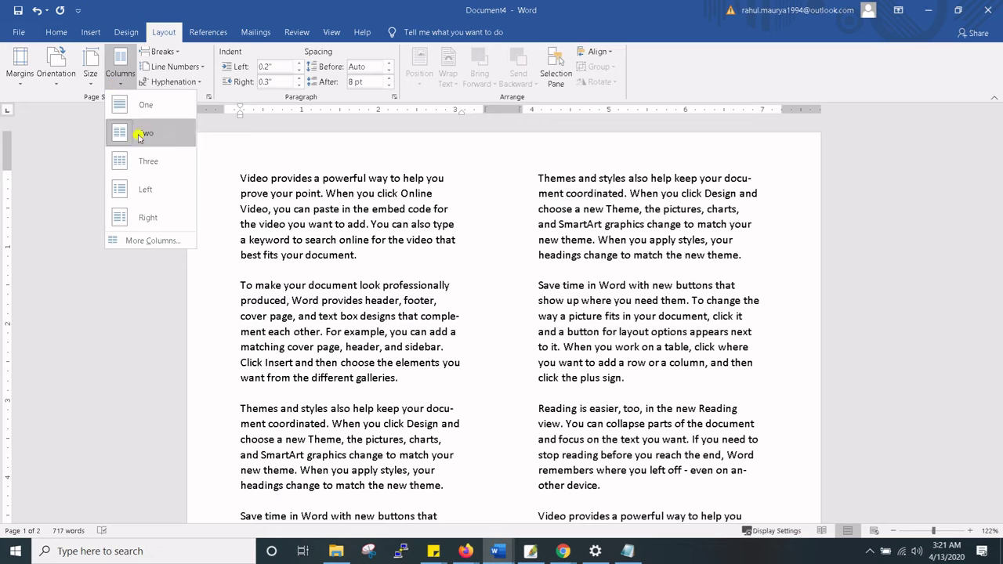
click(148, 192)
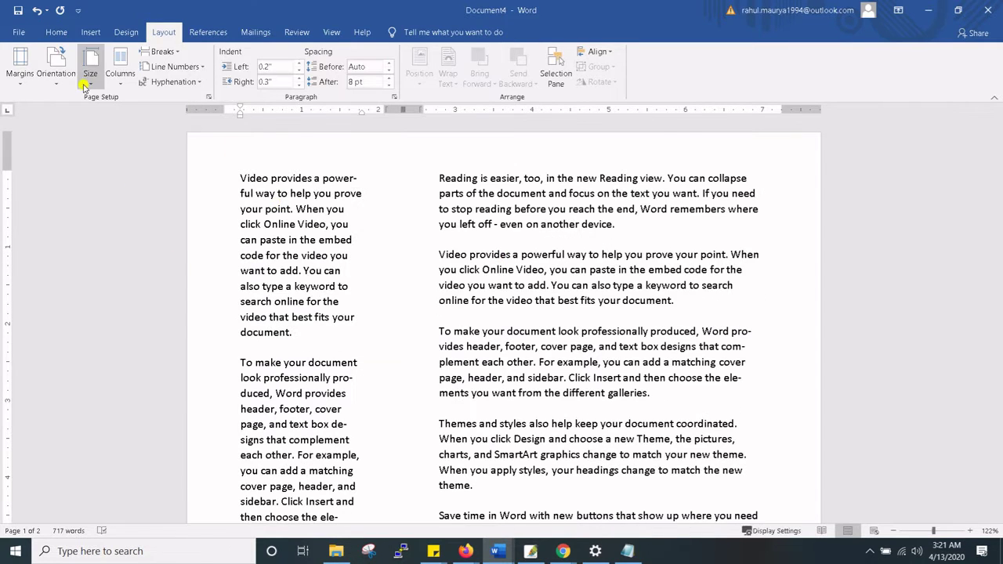
click(120, 77)
click(147, 161)
Open the Columns dialog showing 2.09" column widths and 0.5" spacing.
click(119, 77)
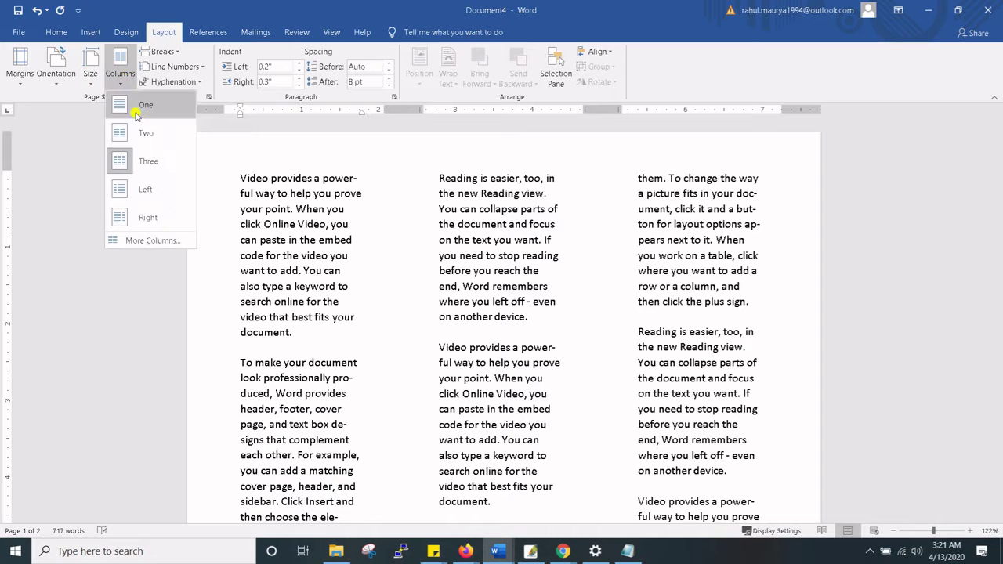
click(444, 218)
click(120, 75)
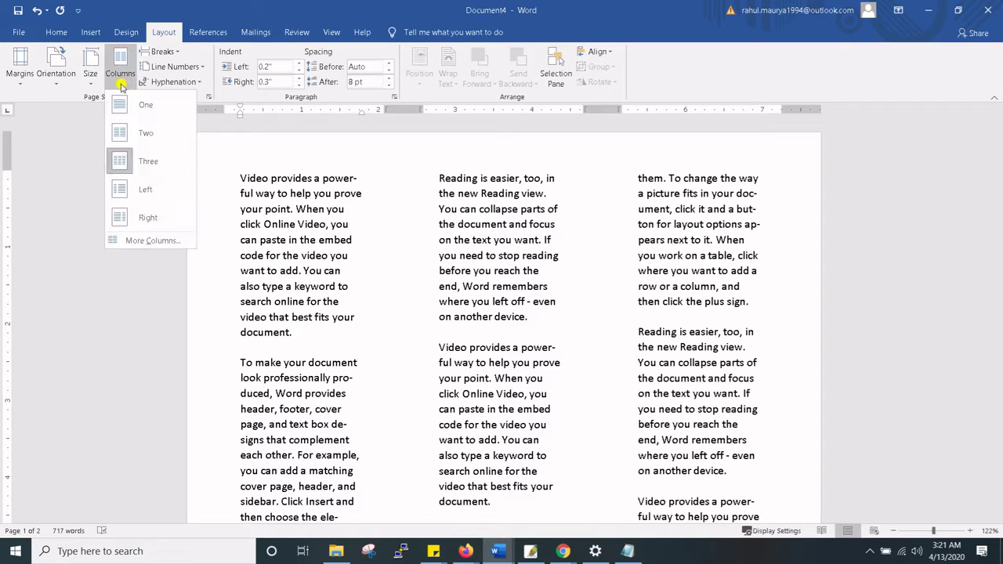
click(146, 240)
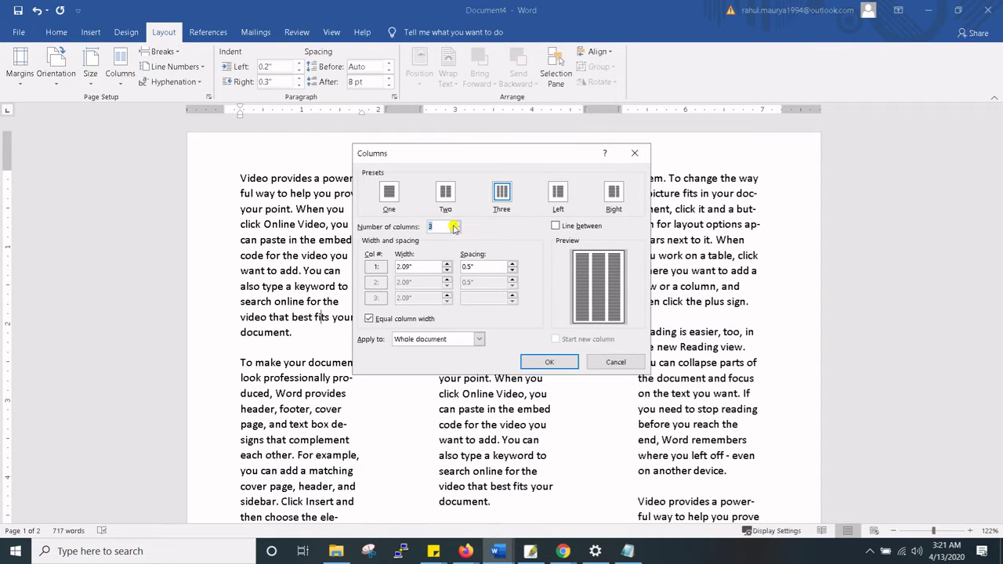
Raise the number of columns to 5 in the Columns dialog and apply it.
click(456, 224)
click(456, 224)
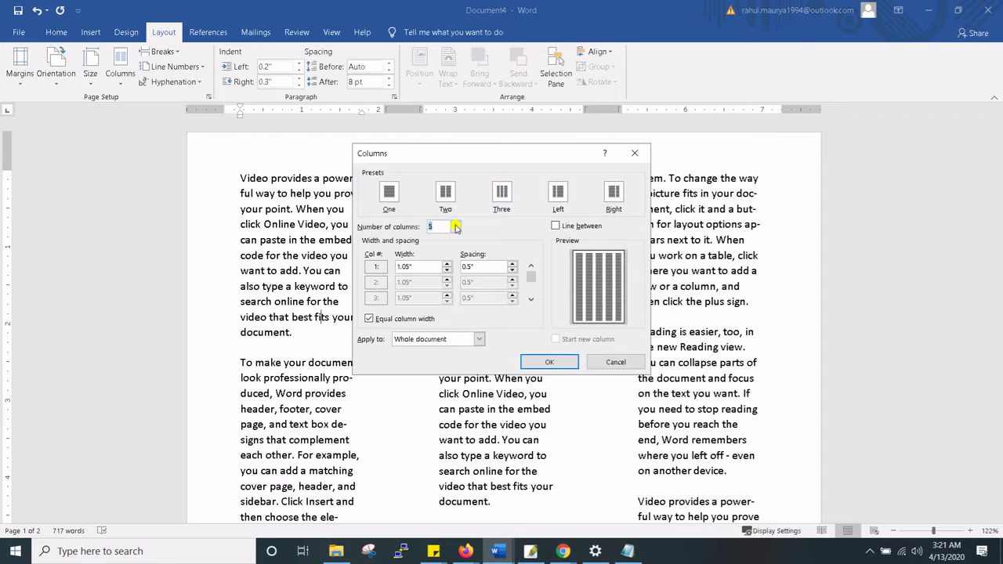
click(539, 361)
scroll(539, 359, up, 4)
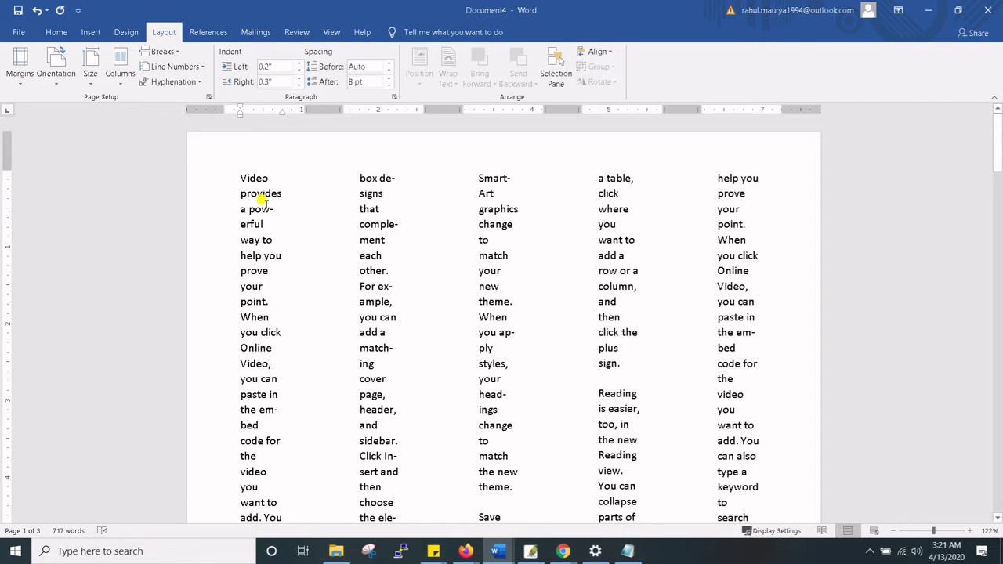
Return the text to a single full-width column.
click(122, 69)
click(137, 102)
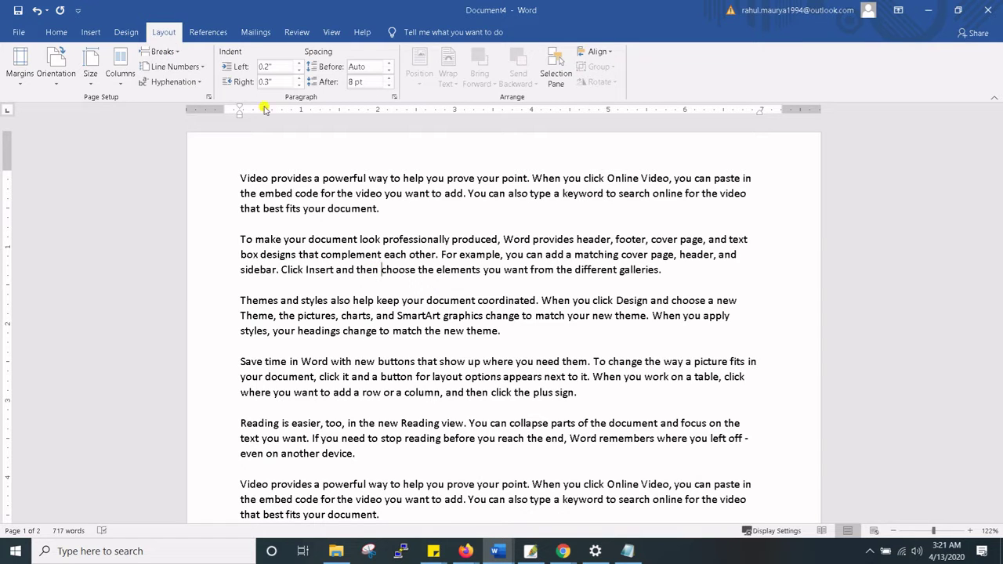
click(441, 221)
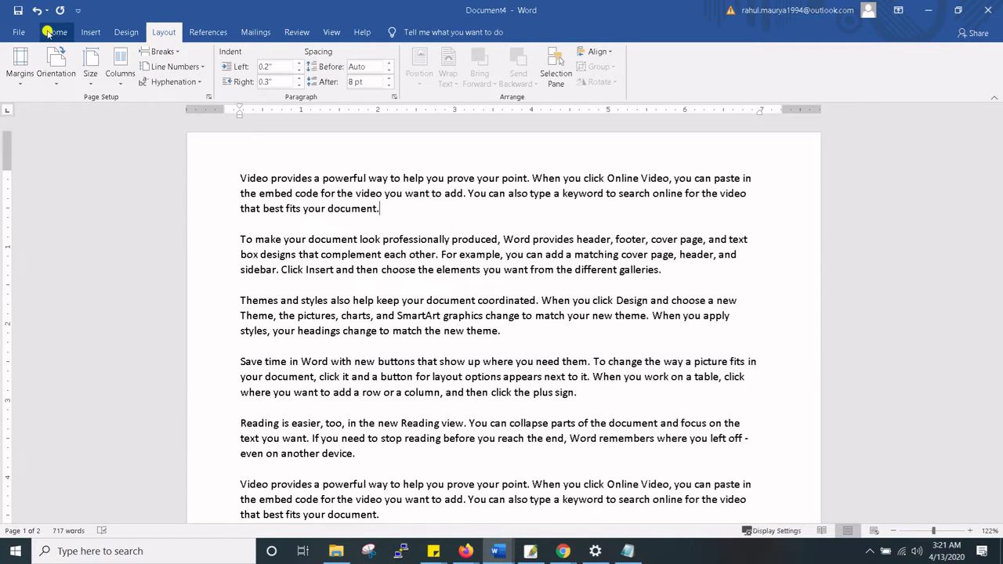
click(52, 34)
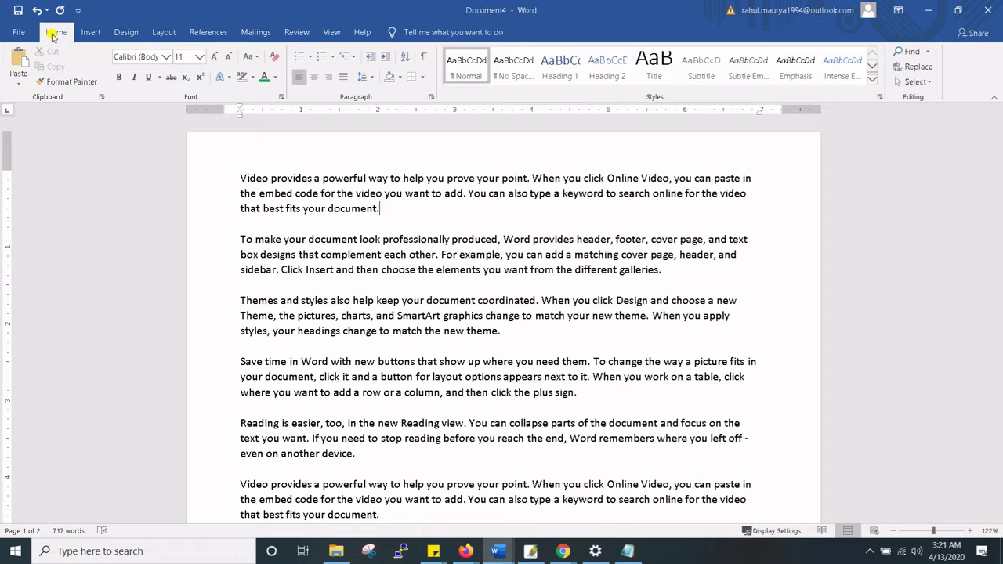
click(90, 32)
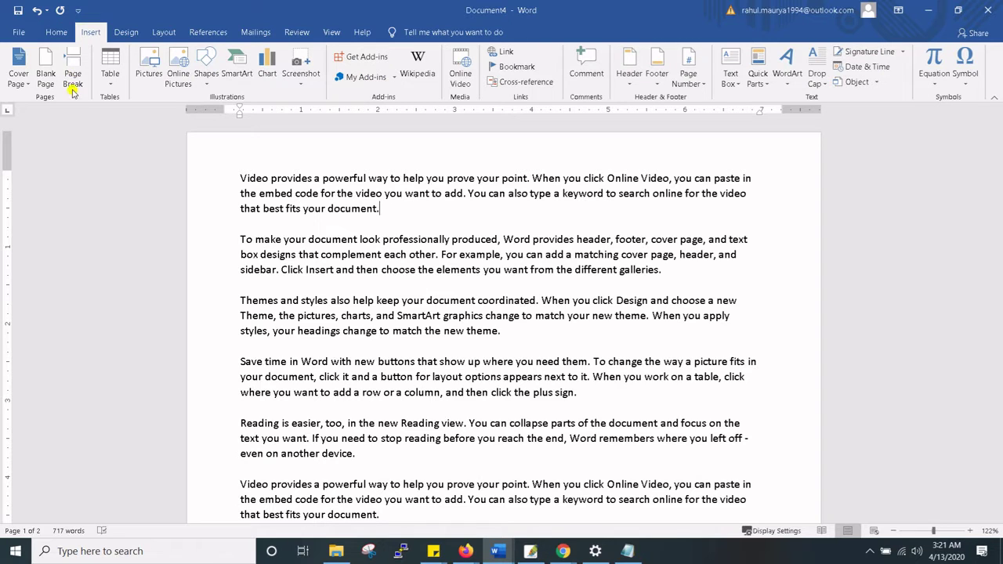
click(392, 214)
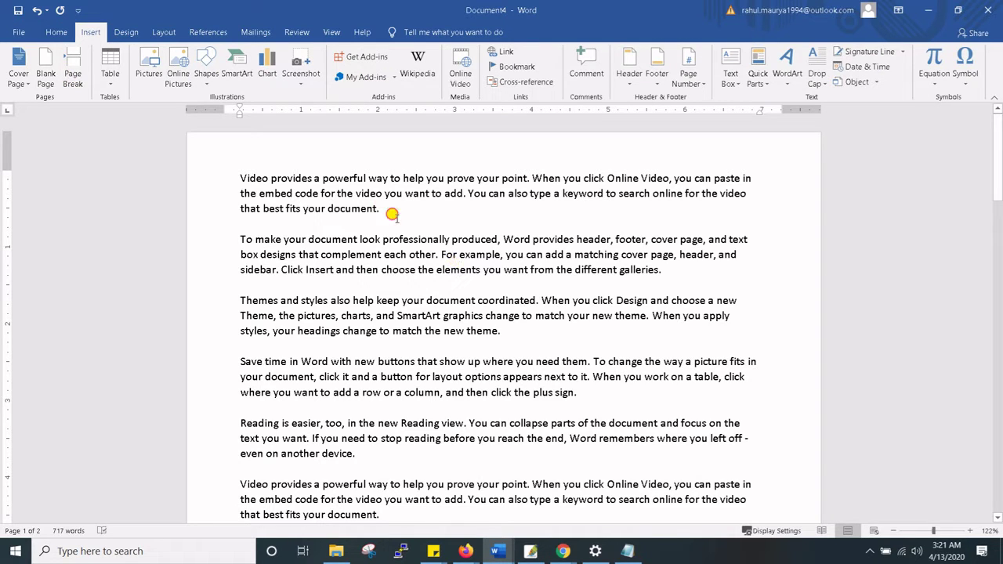
click(125, 32)
click(164, 32)
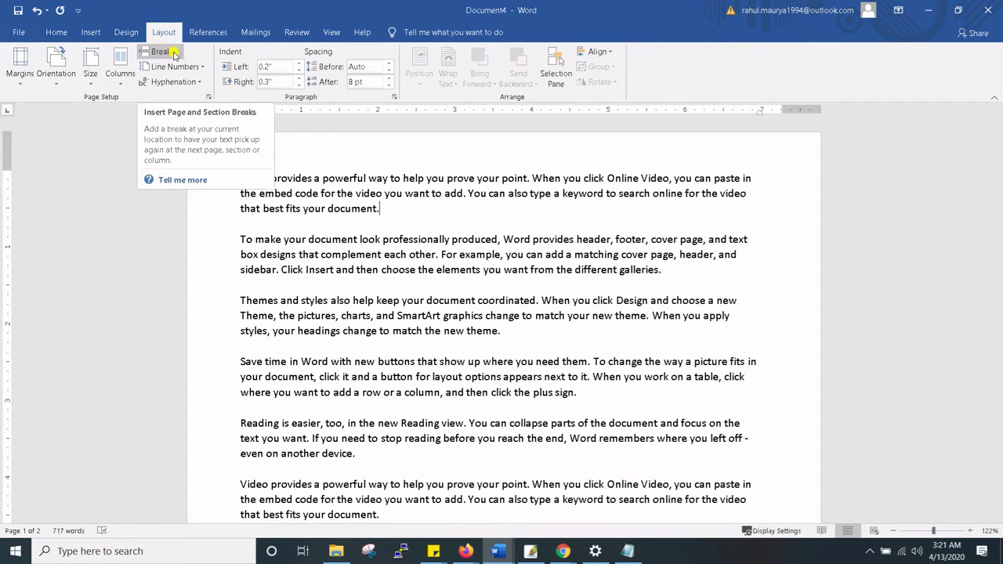
Open the Breaks list from the second paragraph and dismiss it without inserting a break.
scroll(443, 274, down, 5)
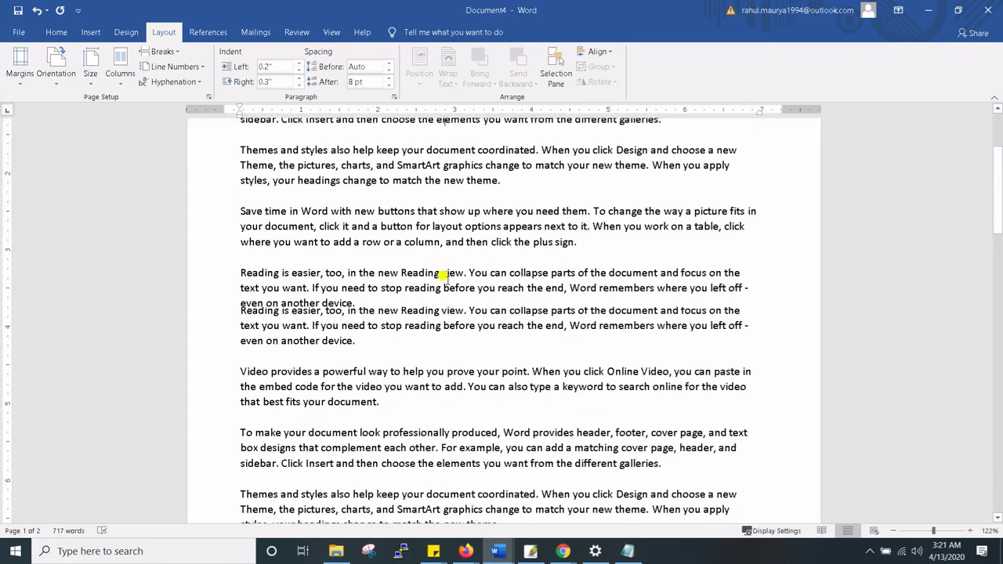
scroll(443, 275, up, 5)
click(443, 269)
click(162, 52)
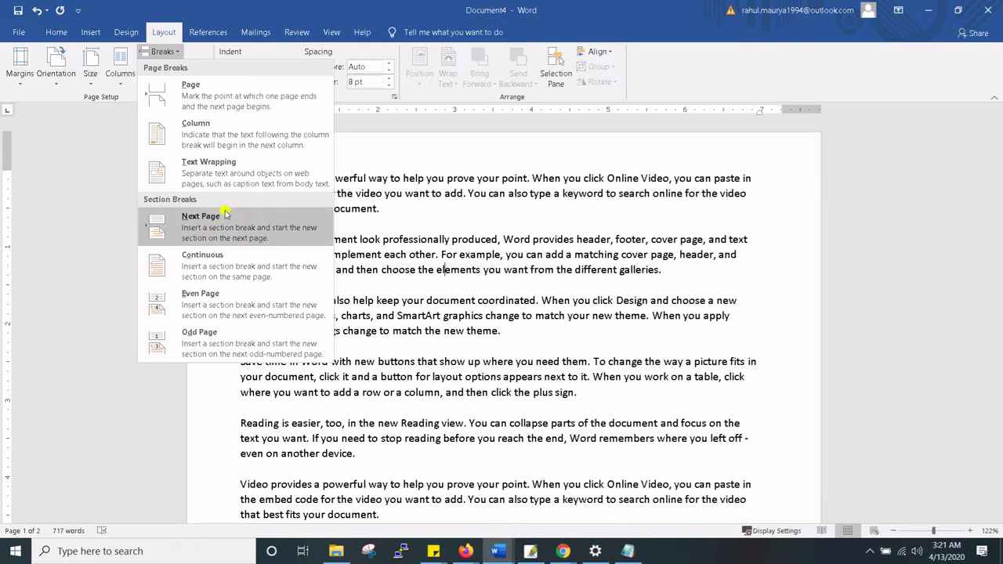
key(Escape)
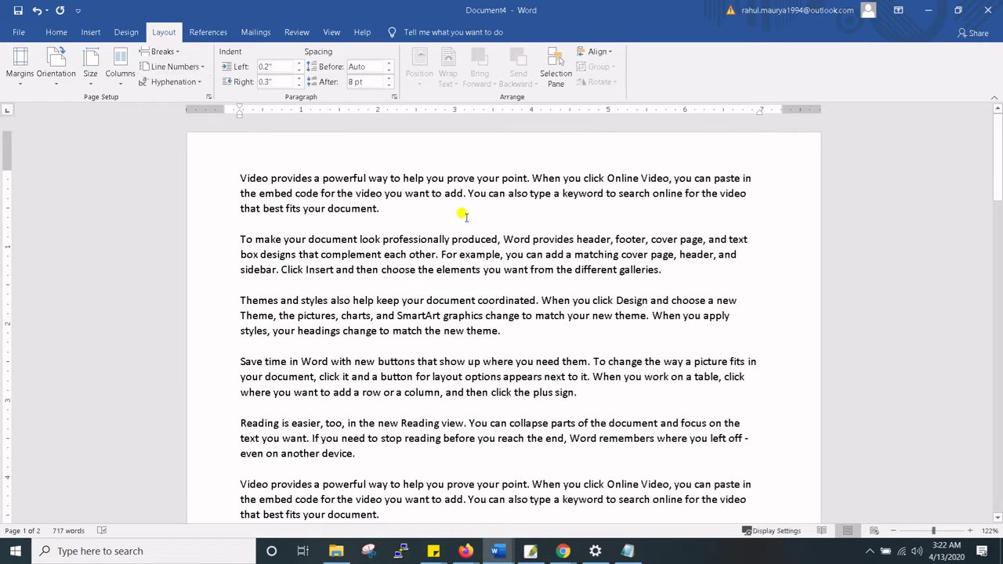
Show the Hyphenation choices, with Automatic hyphenation in effect.
scroll(465, 217, down, 1)
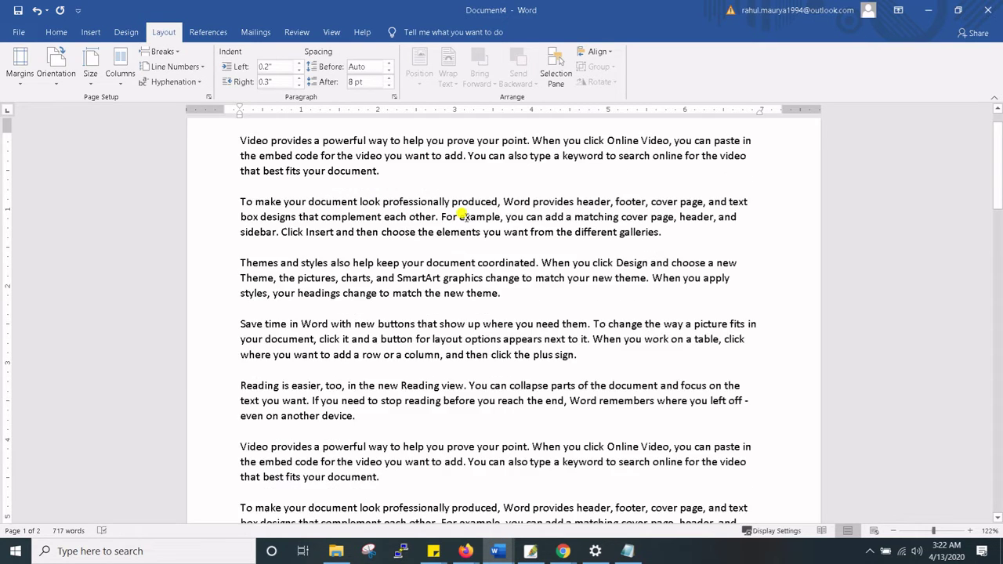
scroll(465, 216, down, 2)
scroll(400, 354, up, 3)
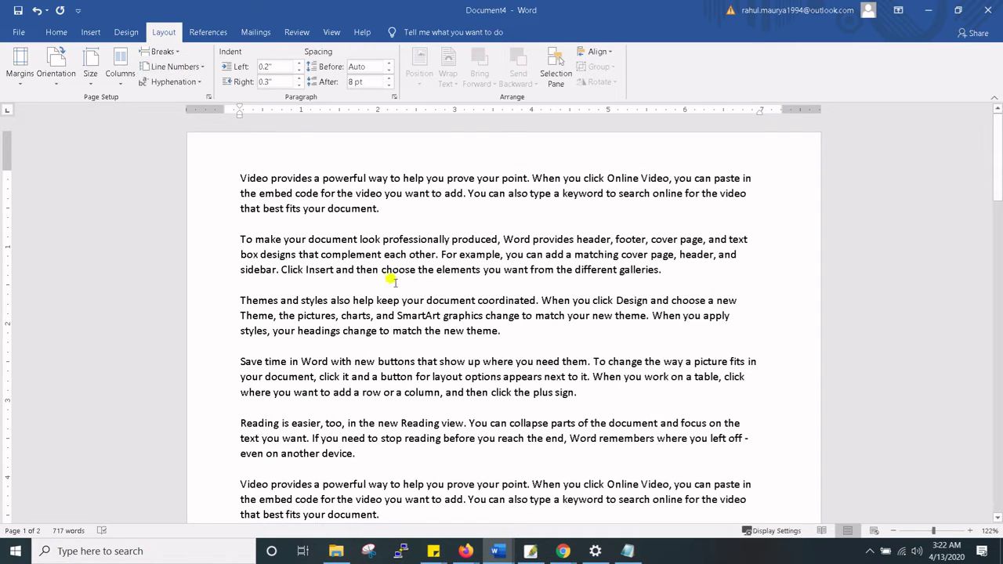
scroll(317, 321, down, 4)
scroll(317, 321, down, 3)
scroll(318, 321, down, 2)
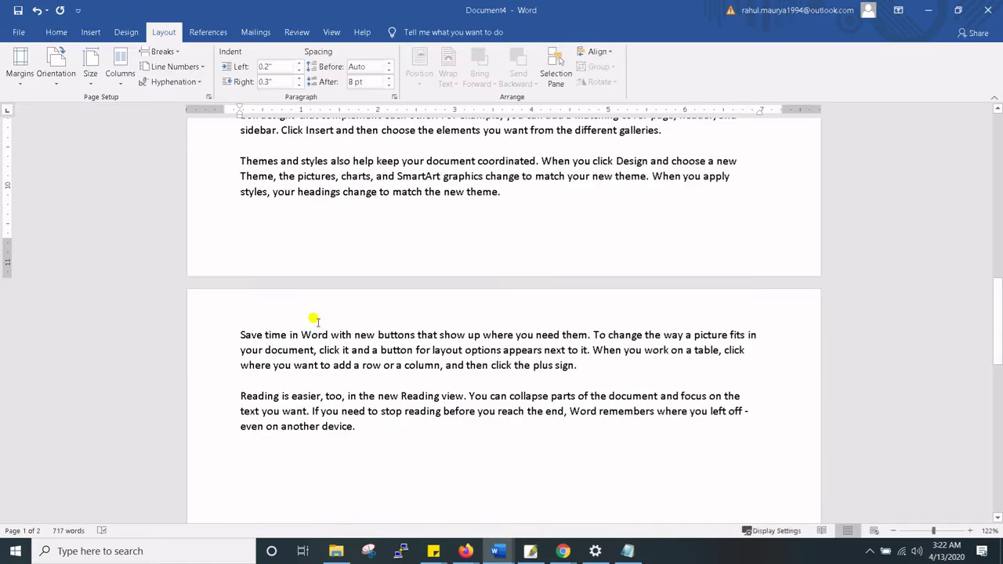
scroll(318, 321, up, 6)
scroll(318, 322, up, 3)
click(177, 68)
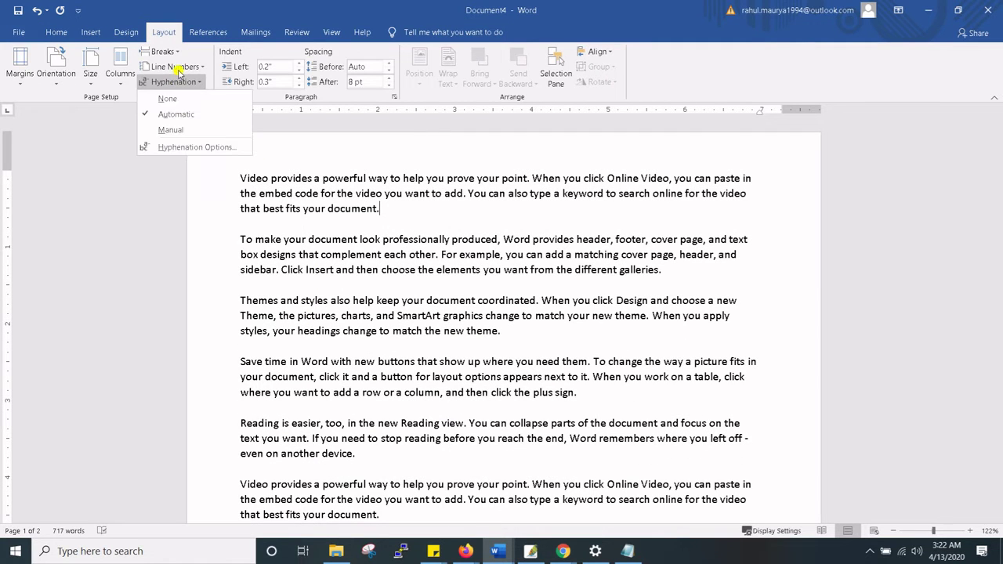
Turn on Continuous line numbering for every line of the document.
click(201, 100)
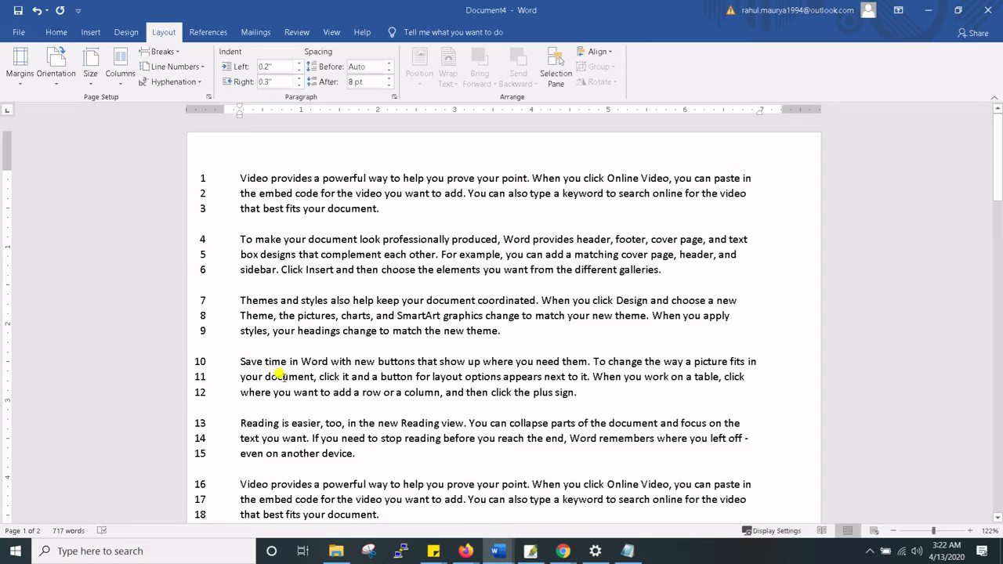
scroll(280, 376, down, 10)
scroll(280, 376, down, 4)
scroll(282, 377, down, 2)
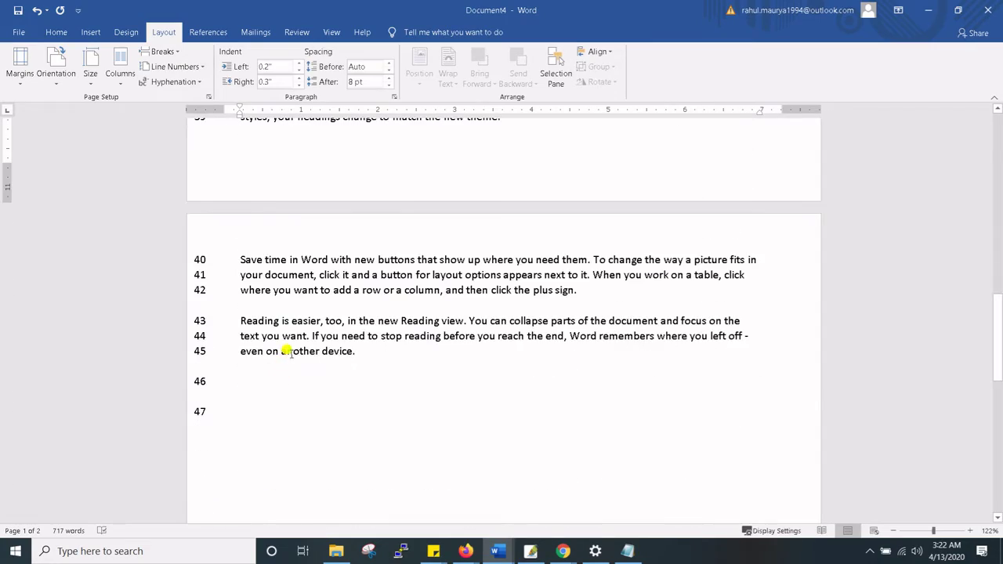
scroll(287, 353, up, 10)
scroll(258, 431, up, 7)
scroll(258, 431, up, 2)
From the first line of page 2, make line numbering restart at 1 on each page.
click(166, 67)
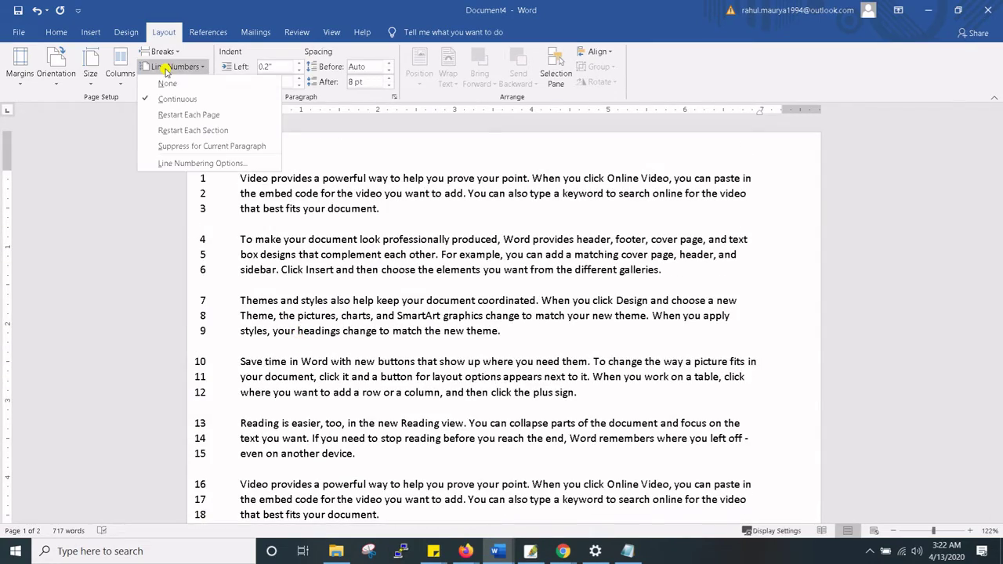
click(209, 116)
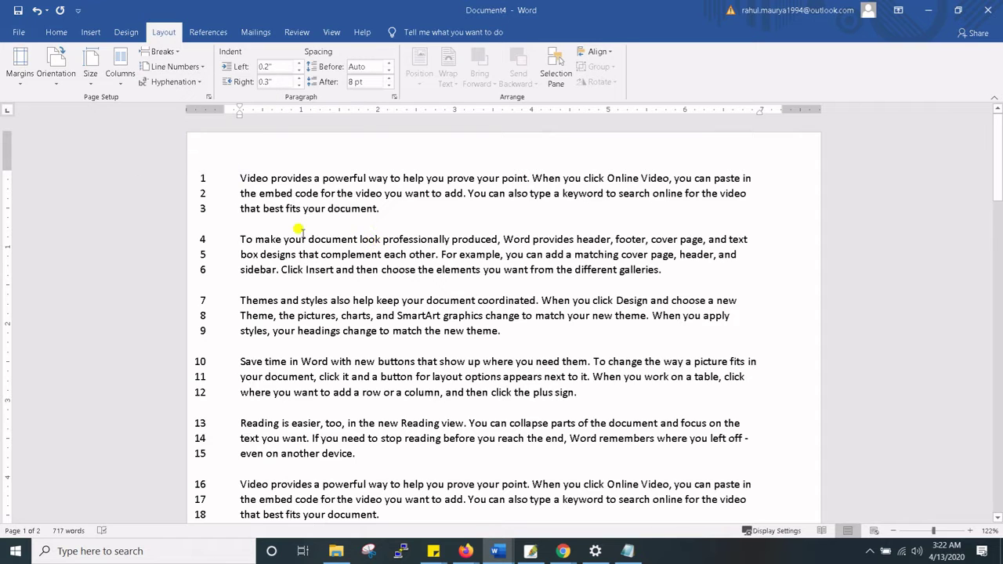
scroll(298, 228, down, 3)
scroll(287, 258, down, 4)
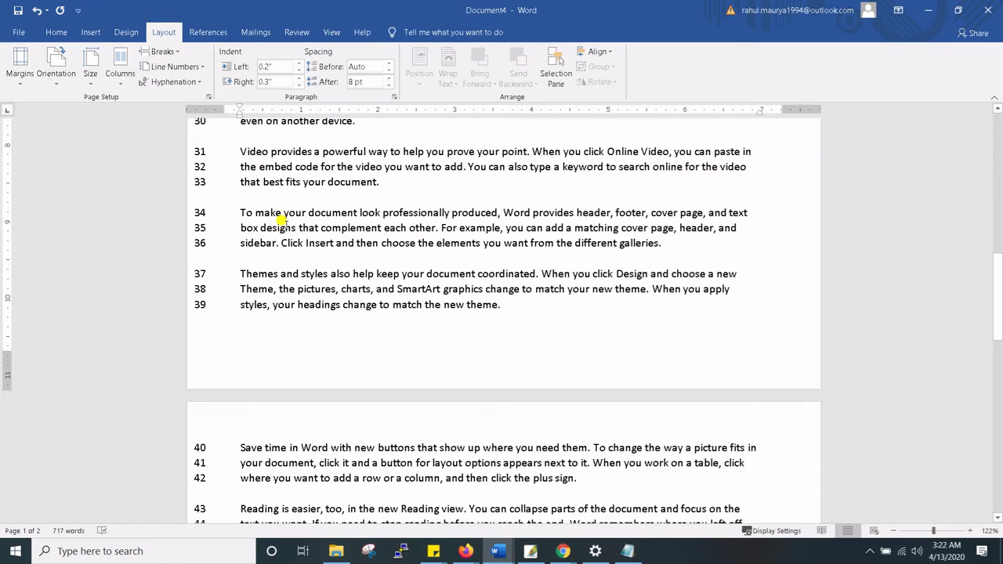
click(247, 433)
scroll(247, 433, down, 2)
click(187, 65)
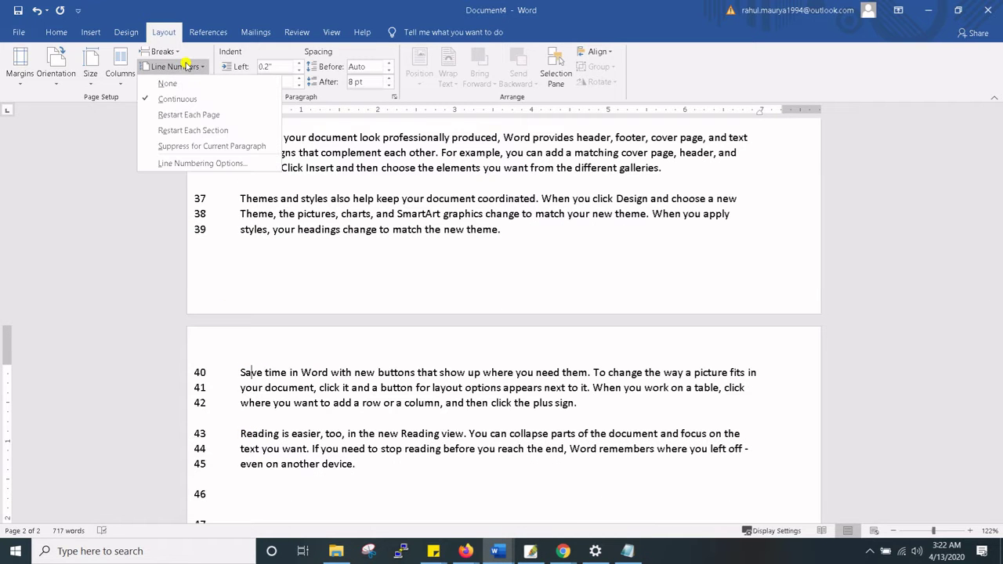
click(188, 114)
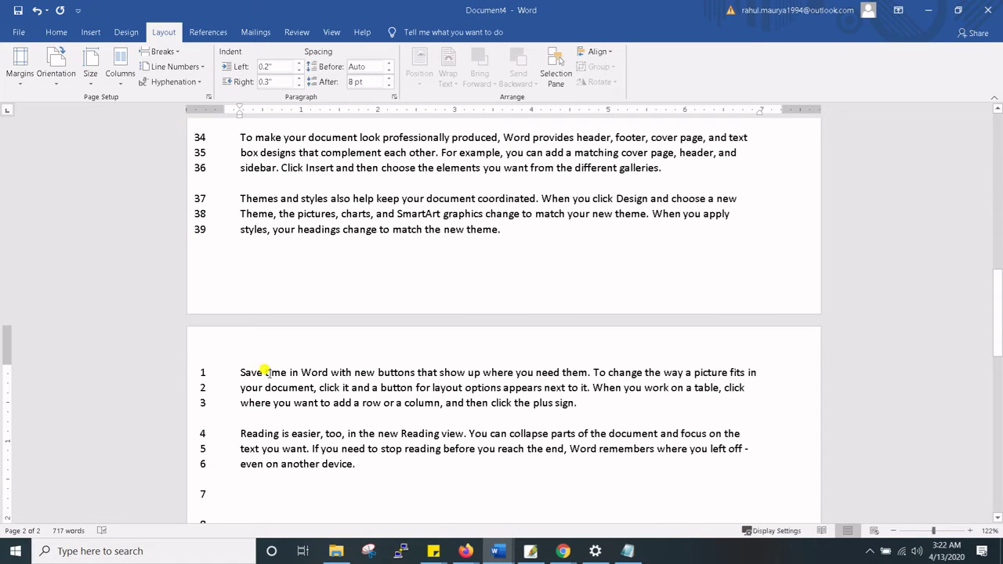
scroll(266, 435, down, 2)
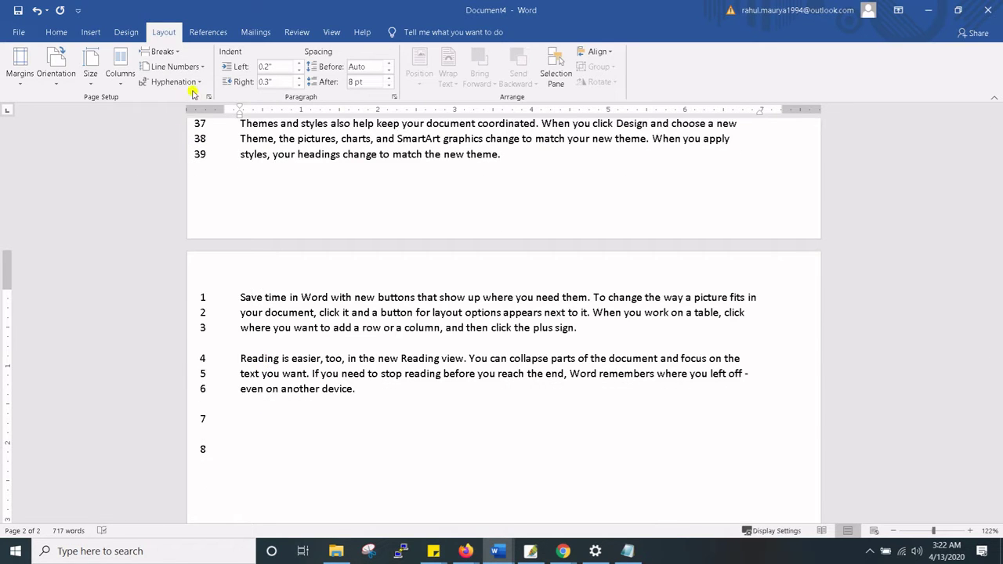
Recheck the line numbering choices and page 2, leaving Restart Each Page in effect.
click(174, 67)
click(376, 401)
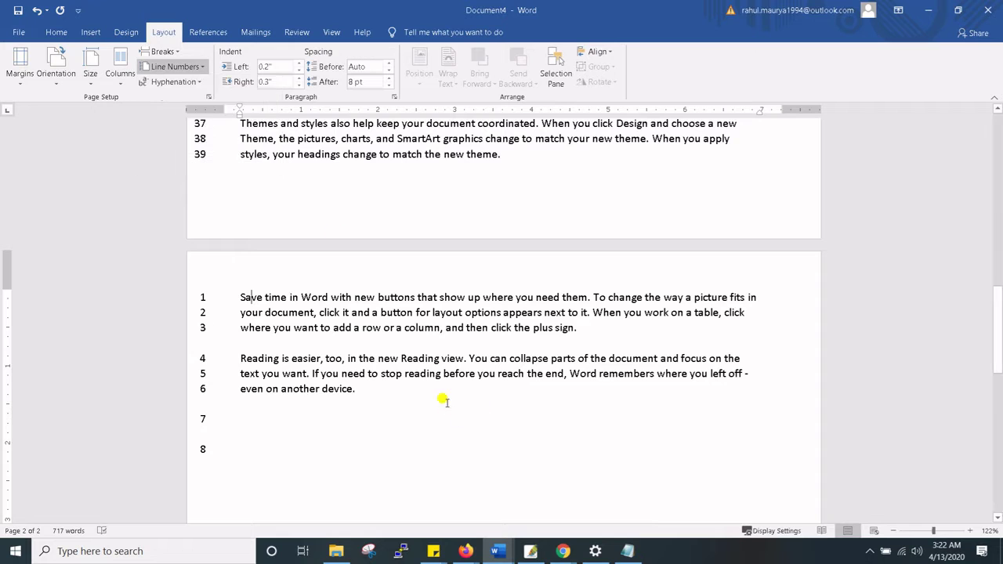
shift+click(241, 301)
scroll(307, 347, down, 3)
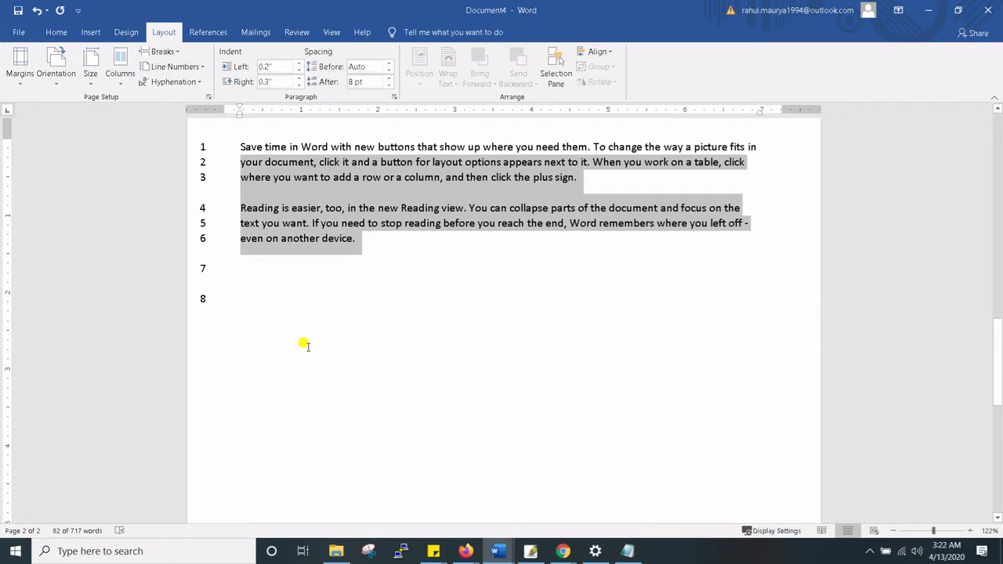
click(300, 481)
scroll(302, 481, up, 3)
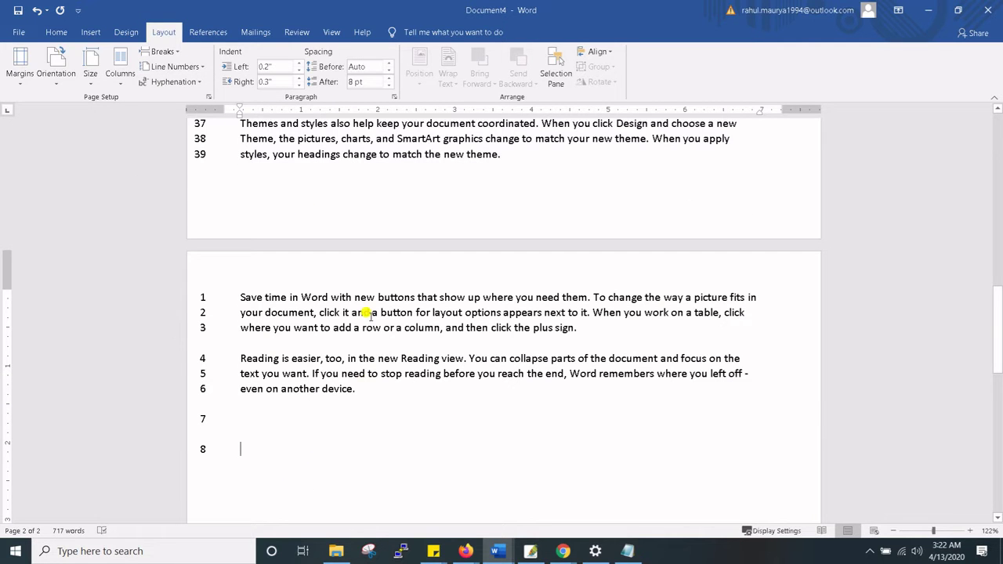
click(187, 67)
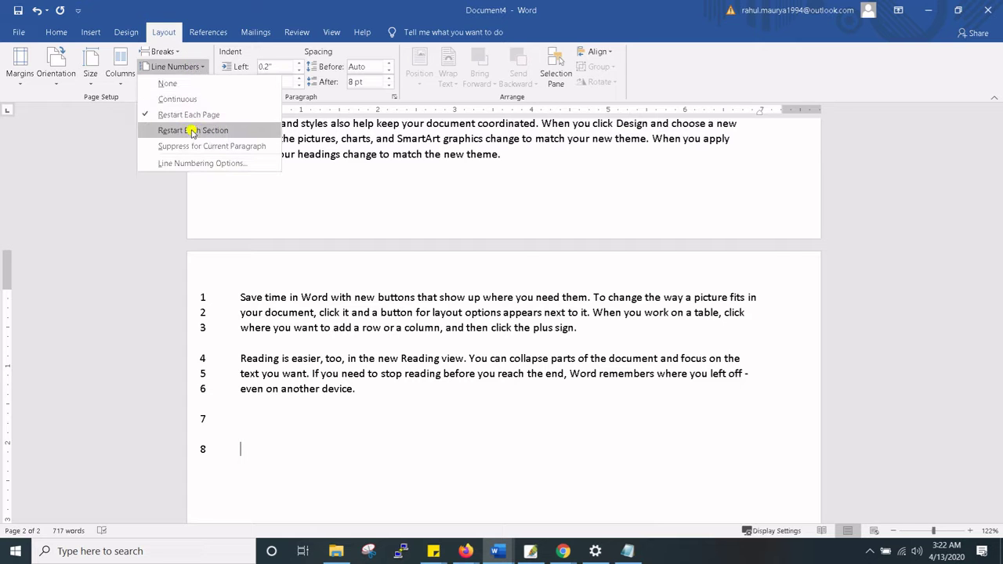
click(359, 202)
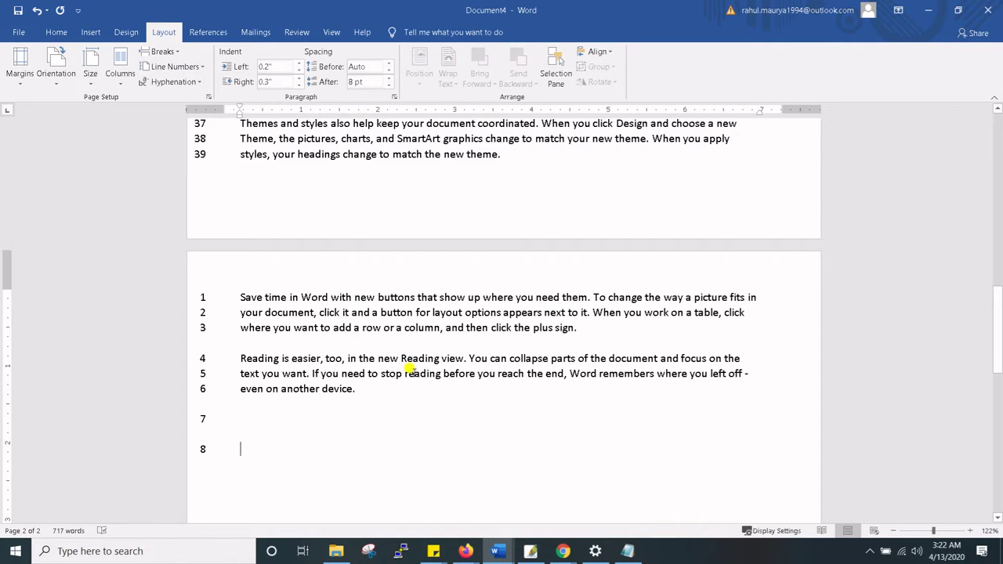
scroll(409, 374, up, 1)
scroll(410, 374, up, 1)
scroll(413, 379, up, 6)
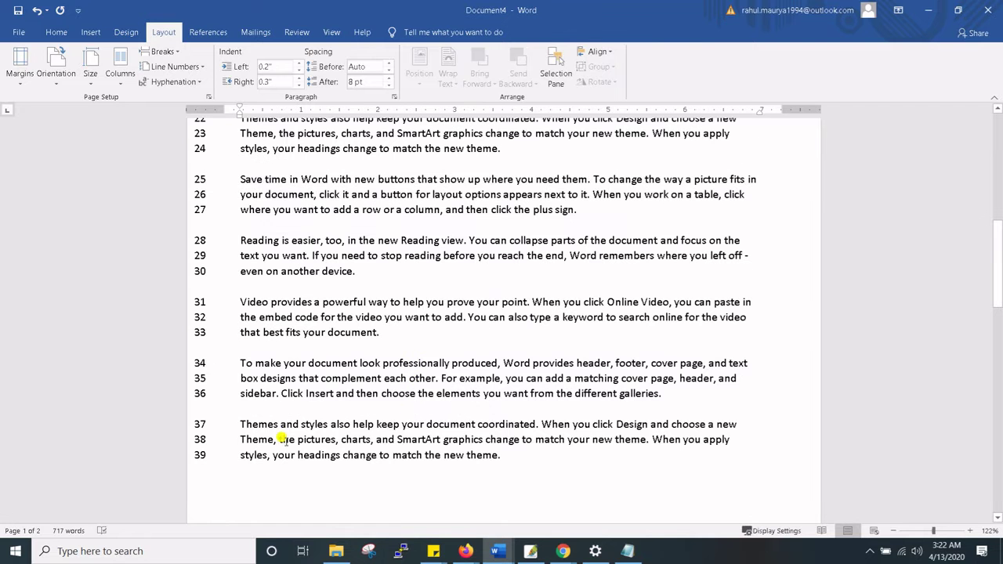
Suppress line numbers for the 'Video provides a powerful way' paragraph so numbering resumes at 31.
drag(392, 333, 241, 302)
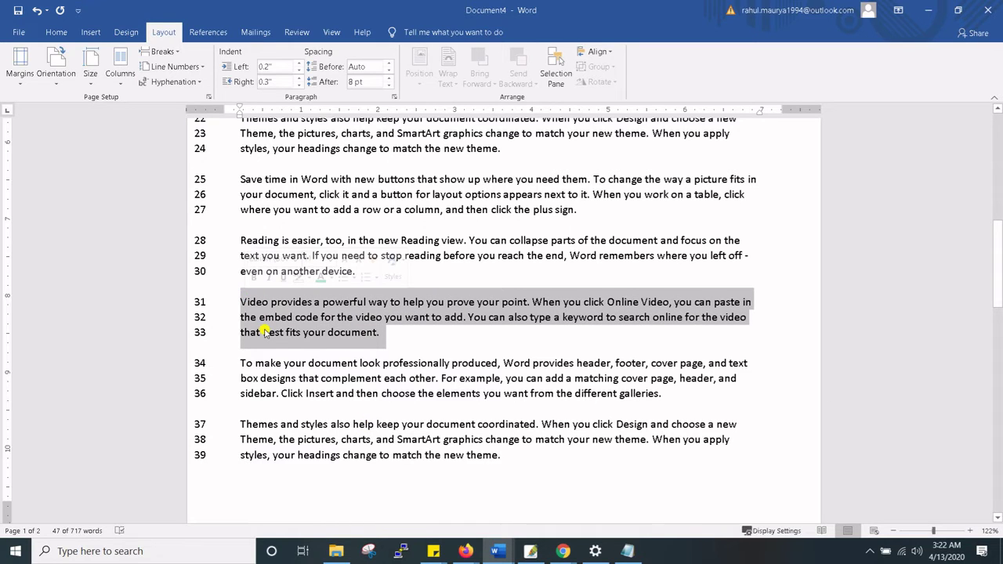
click(176, 66)
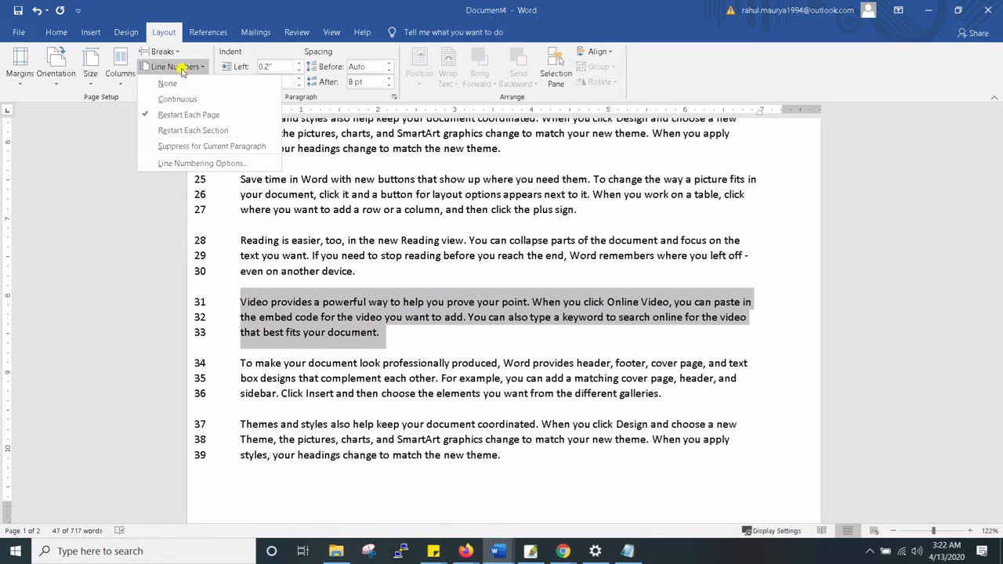
click(181, 147)
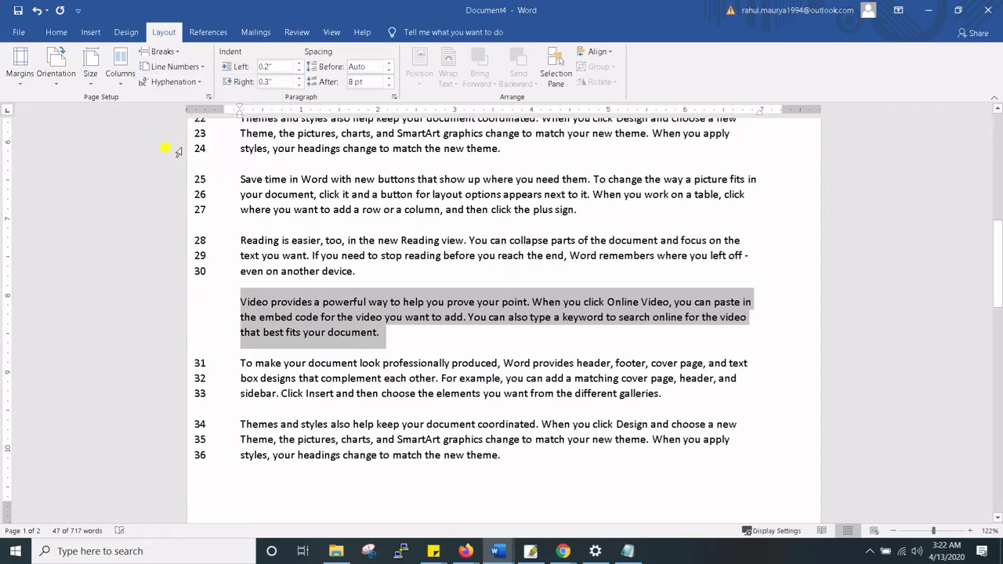
click(304, 303)
scroll(300, 299, down, 1)
scroll(300, 298, up, 7)
scroll(300, 299, down, 5)
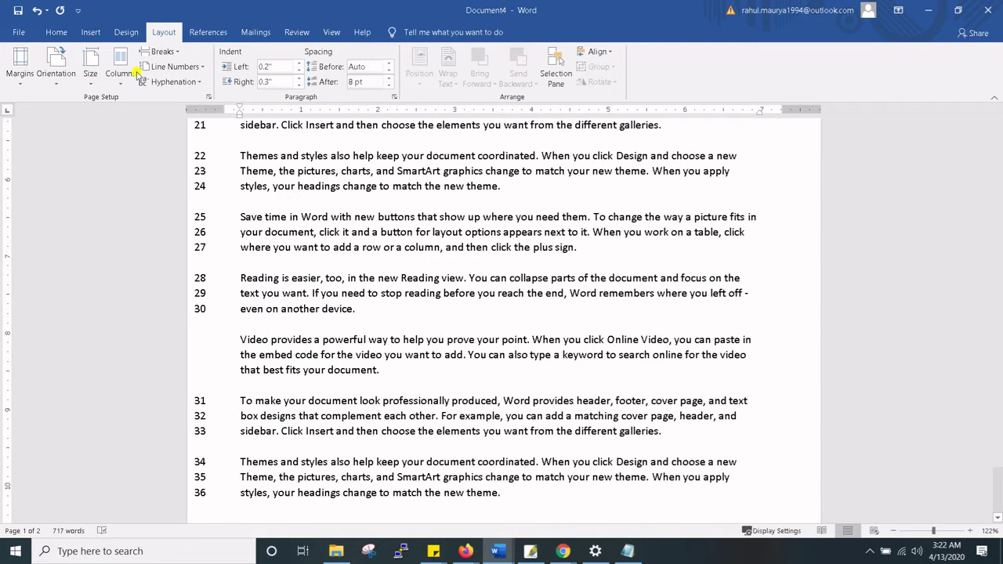
click(170, 68)
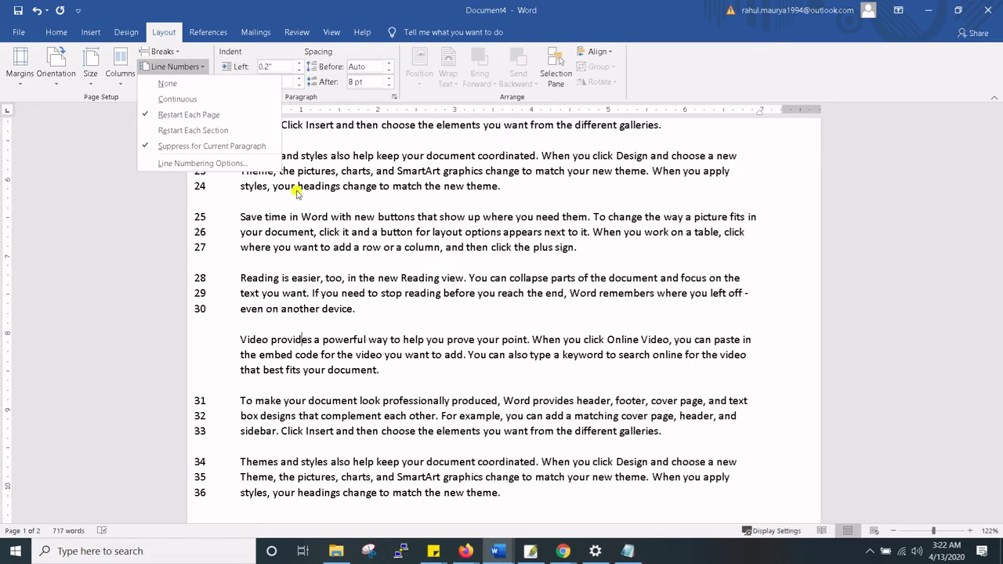
In Line Numbering Options' Page Setup, keep Section start Continuous and Vertical alignment Top.
click(235, 163)
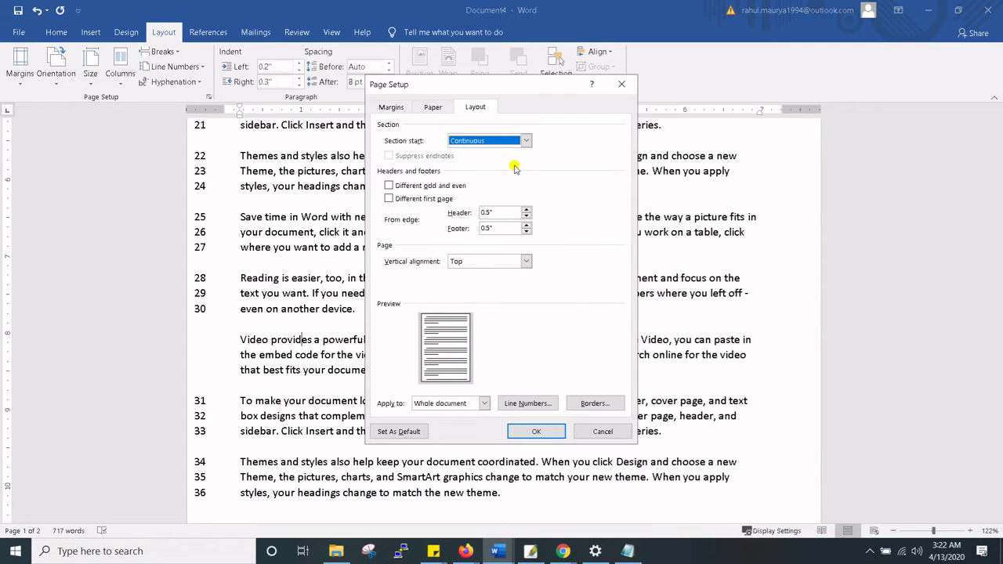
click(526, 141)
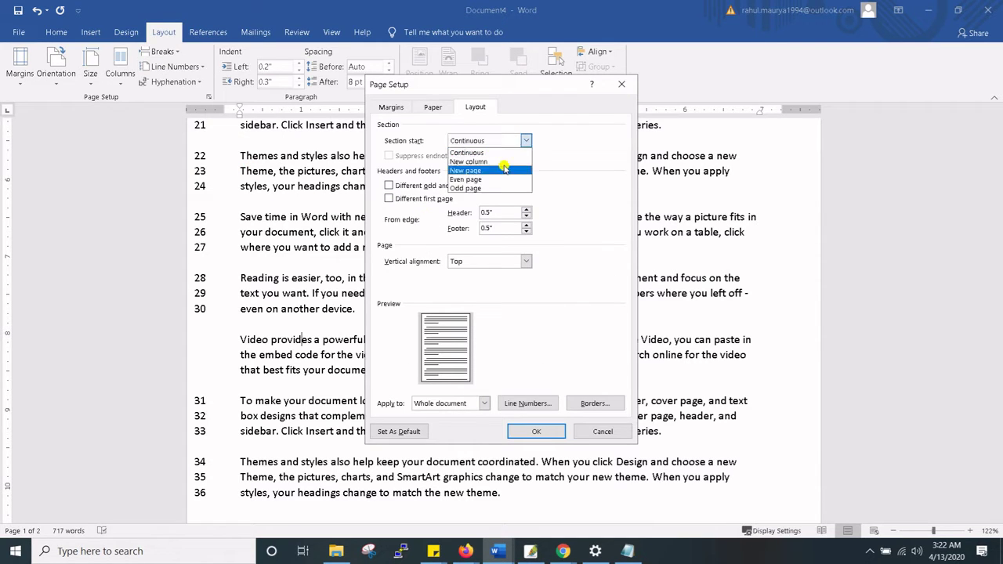
click(597, 201)
click(525, 261)
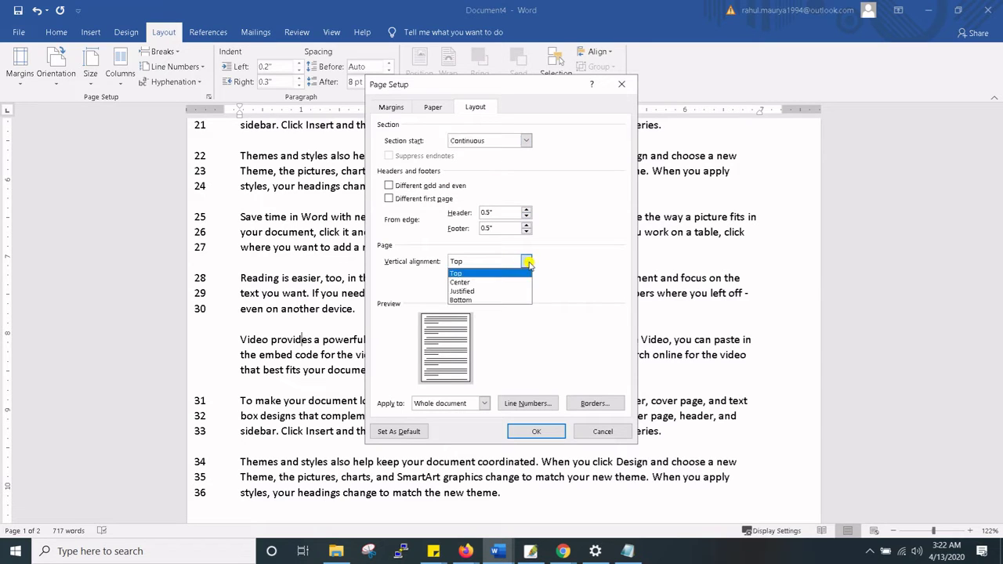
click(579, 274)
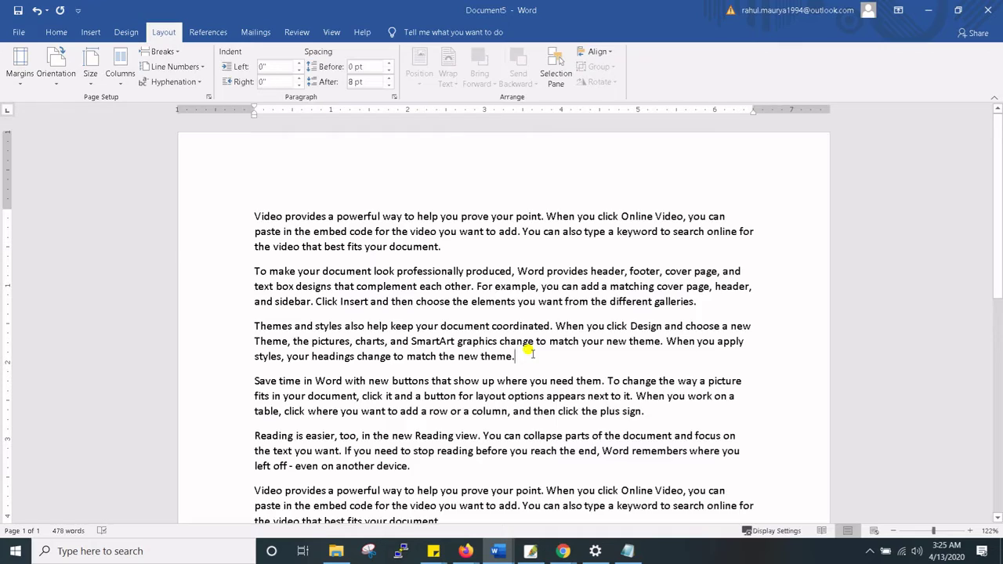
Turn on Automatic hyphenation for the document.
scroll(491, 346, down, 3)
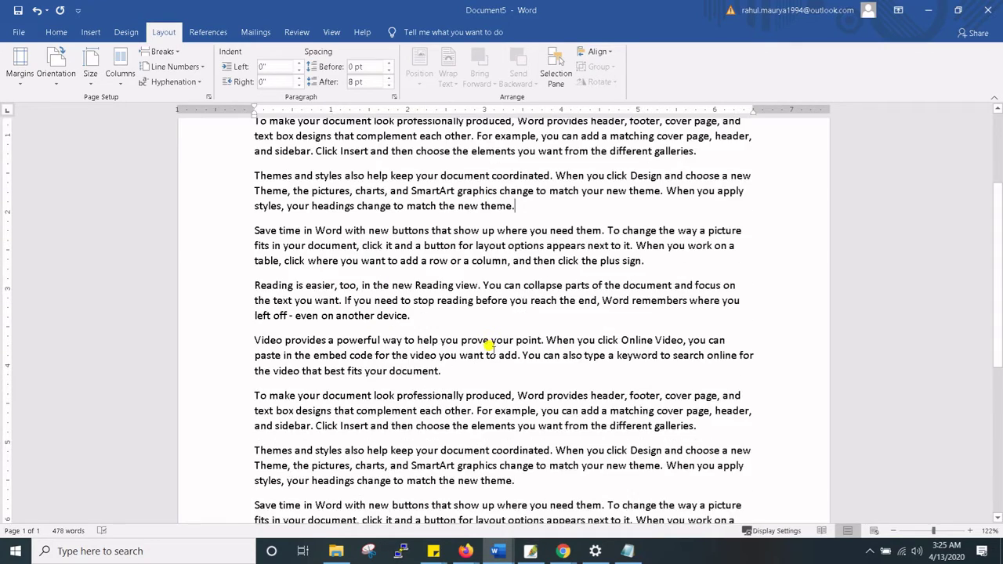
scroll(491, 345, down, 4)
scroll(492, 345, down, 2)
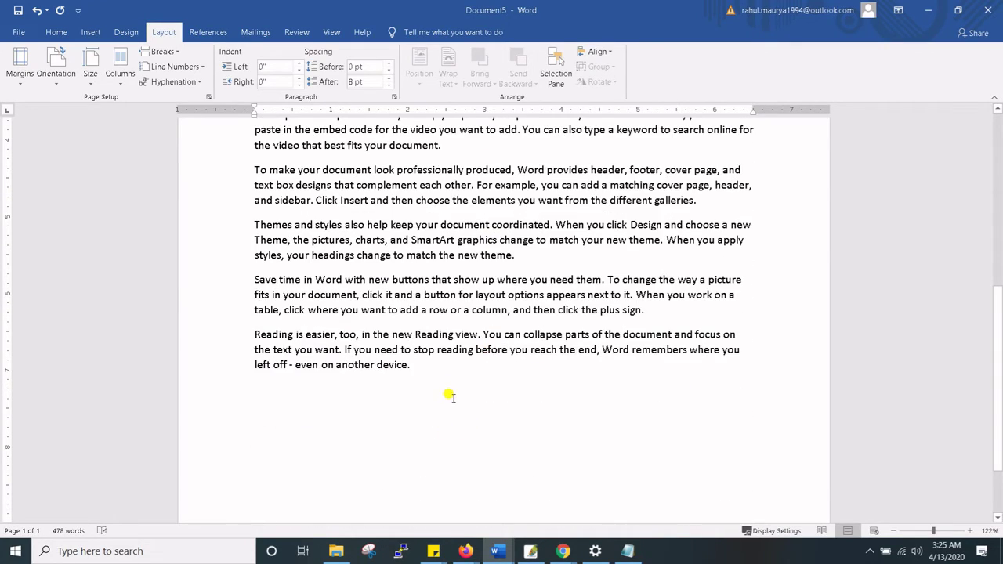
scroll(449, 396, up, 8)
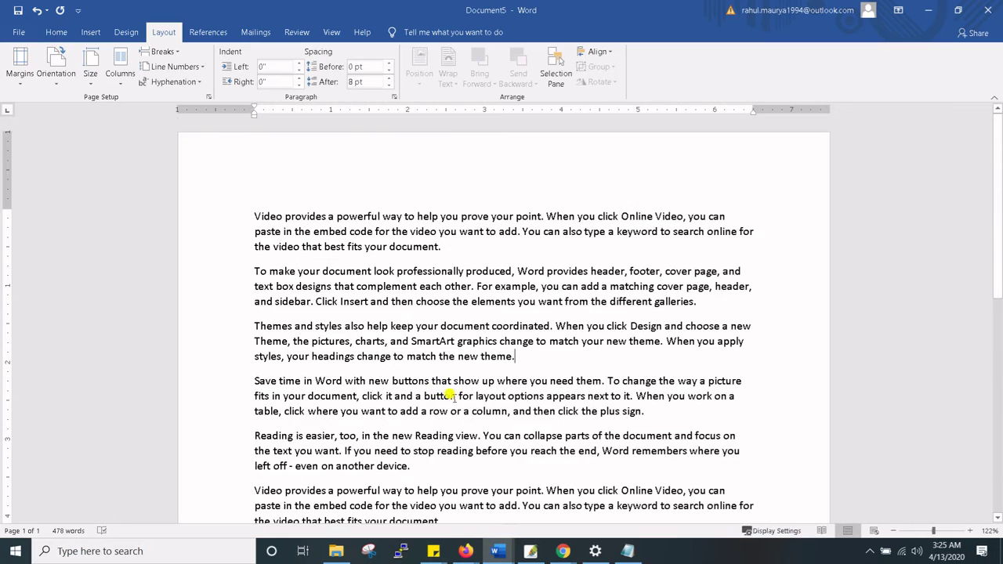
click(172, 81)
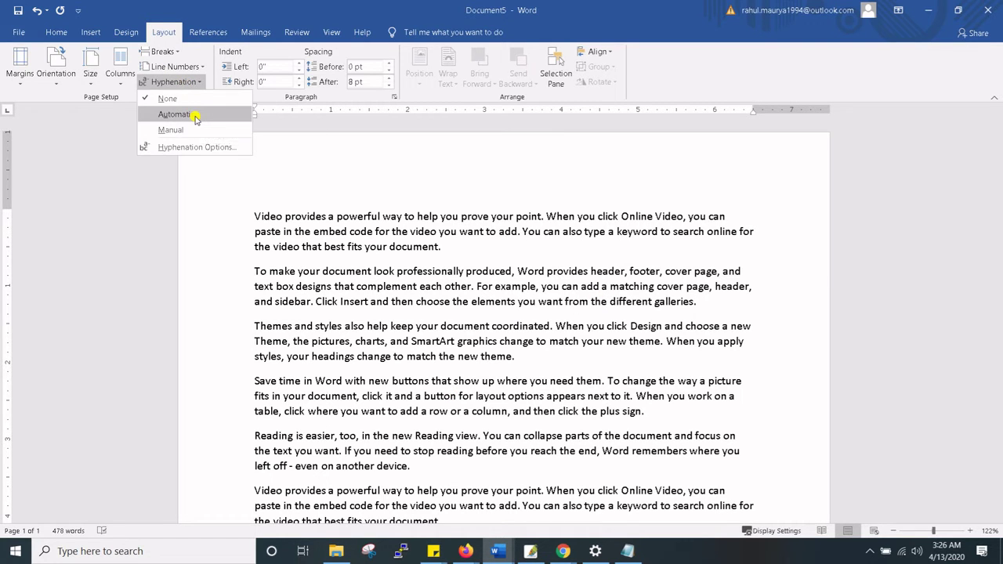
click(195, 117)
Select the whole text and run Manual hyphenation until it reports complete.
scroll(474, 259, down, 3)
scroll(475, 201, down, 3)
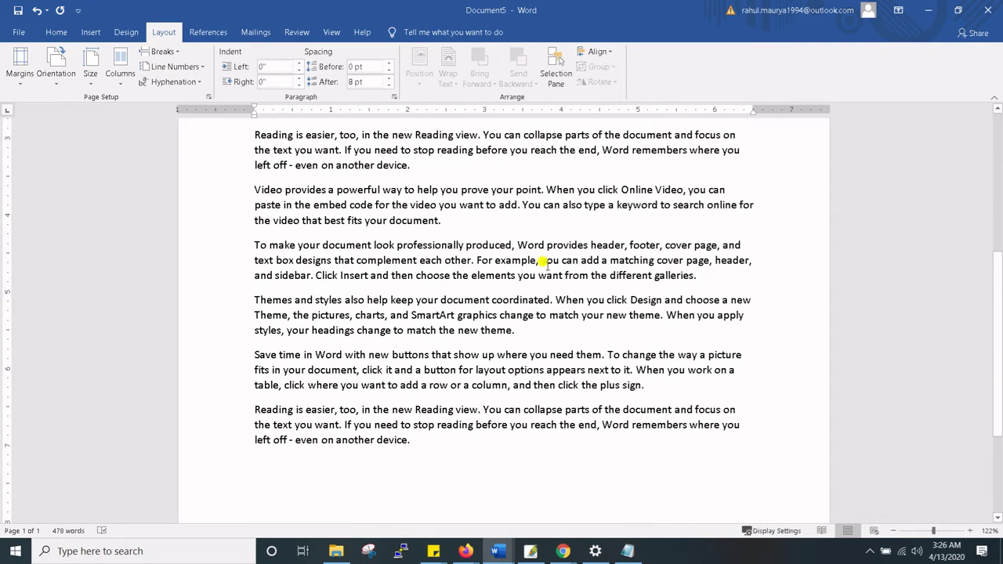
scroll(544, 353, down, 4)
scroll(554, 368, up, 10)
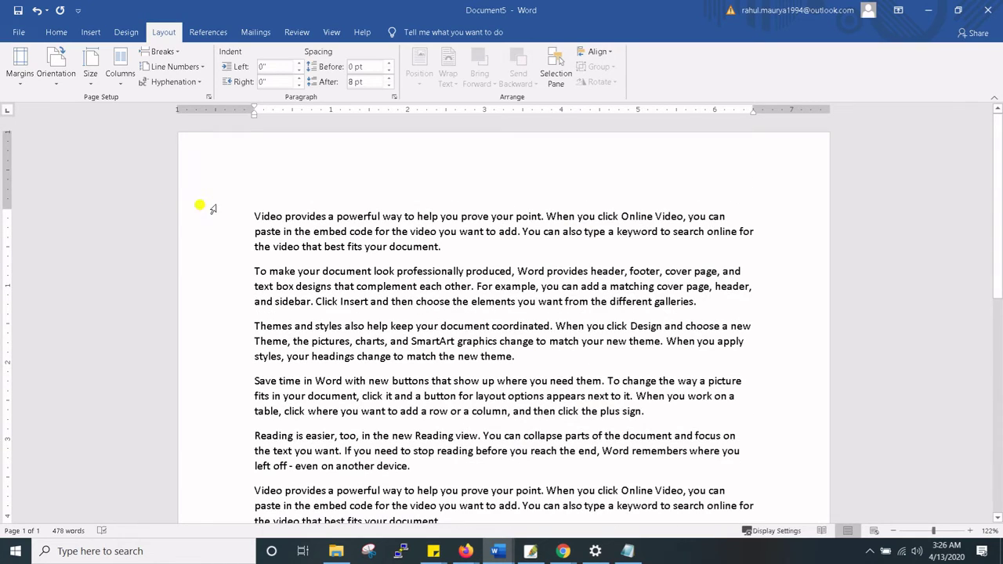
drag(212, 208, 395, 373)
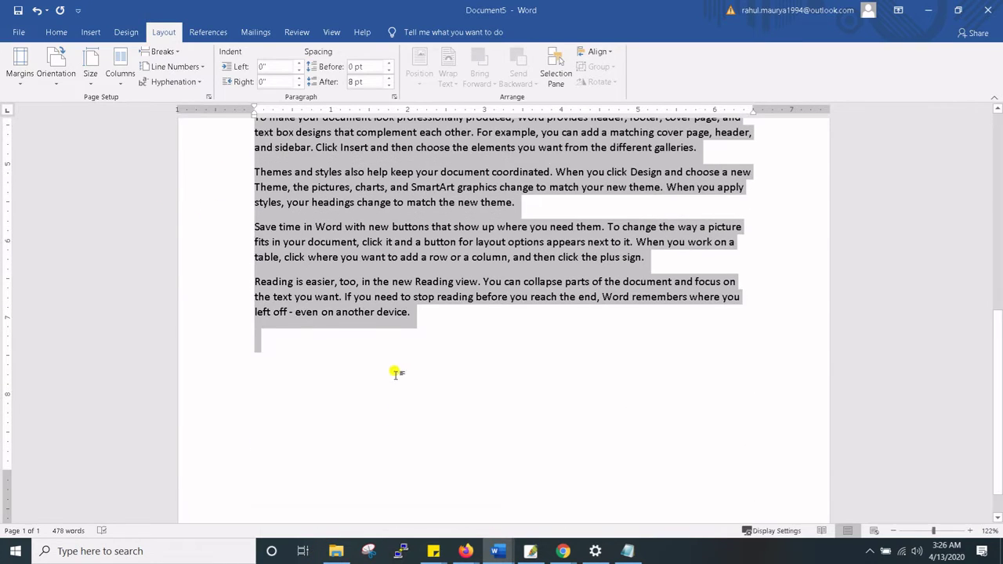
click(188, 81)
click(195, 133)
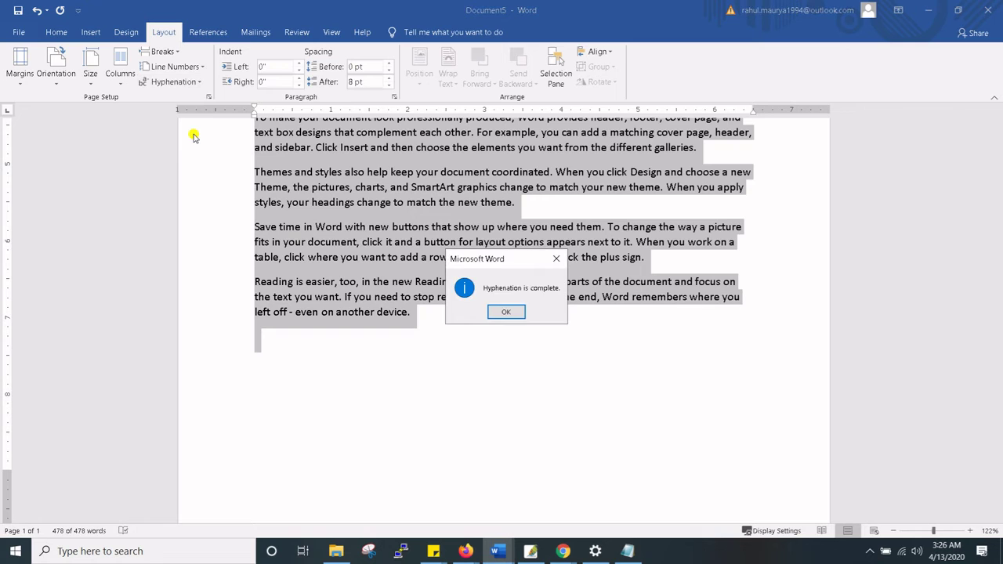
click(508, 312)
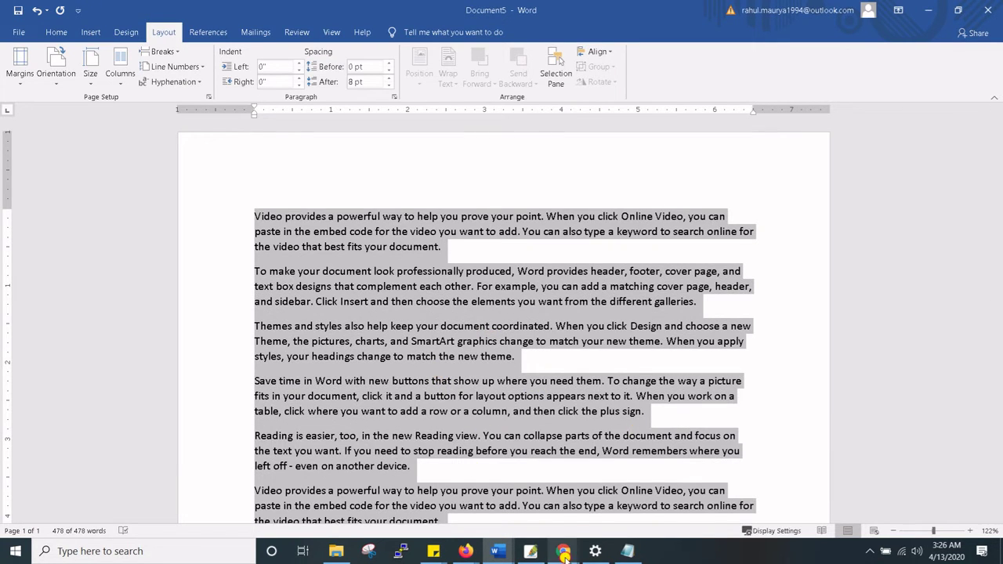
Copy the 2012 onward Google passage from the Wikipedia page in Chrome.
mouse_move(562, 550)
click(633, 509)
scroll(453, 368, down, 3)
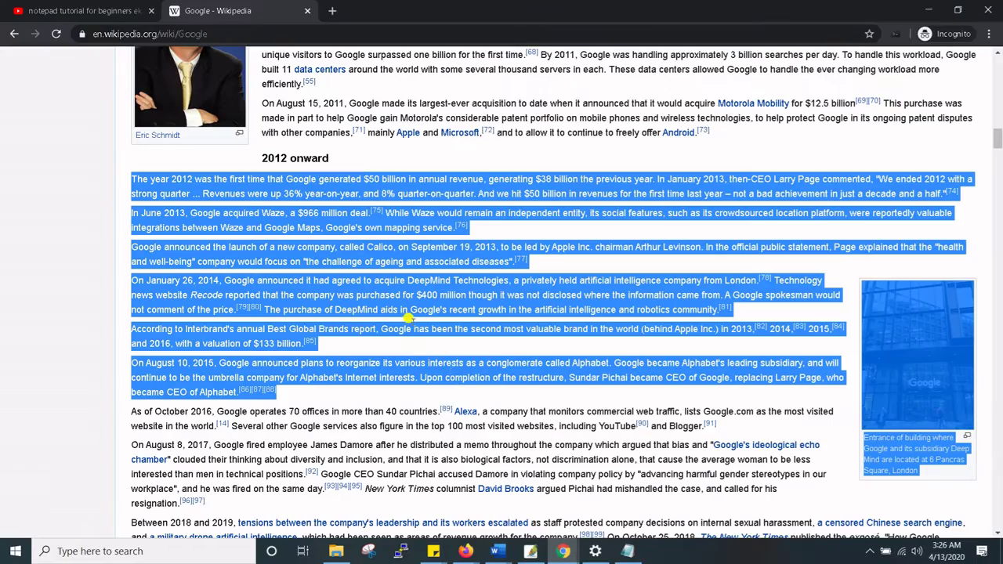
right_click(408, 305)
click(429, 307)
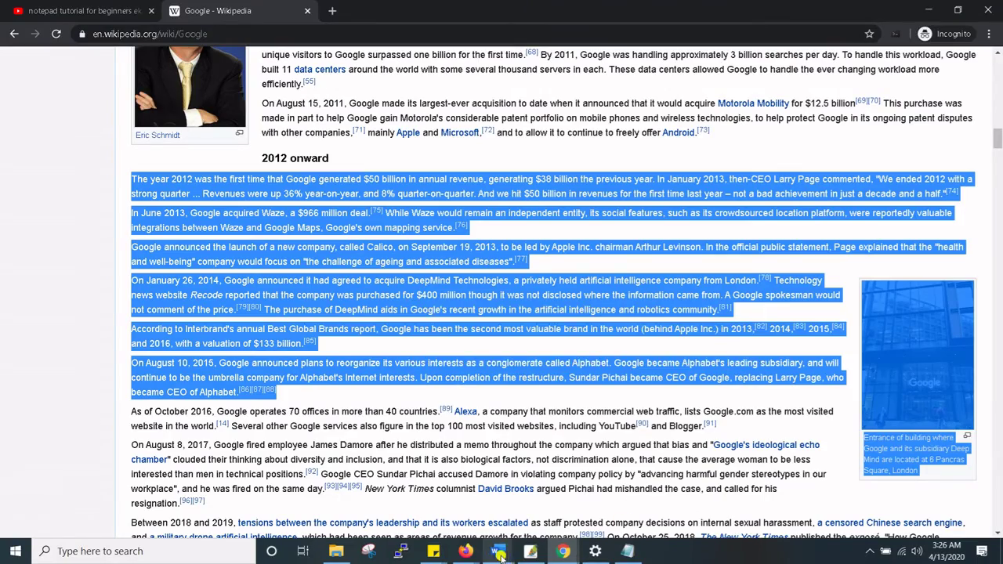
mouse_move(497, 551)
click(700, 503)
Replace Document5's old paragraphs by pasting the copied Wikipedia text with Ctrl+V.
click(522, 398)
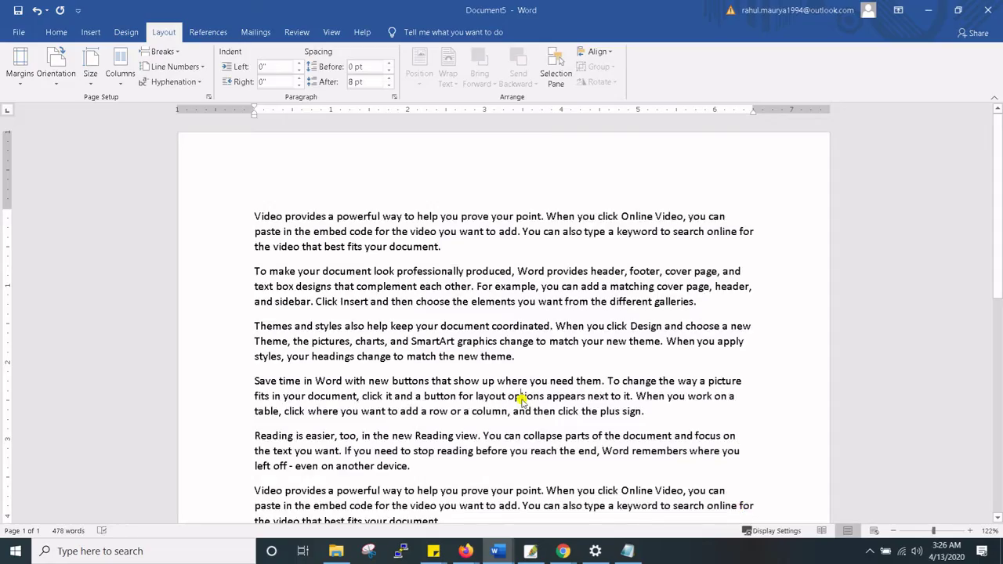
scroll(522, 386, down, 1)
key(ctrl+a)
click(522, 402)
key(ctrl+v)
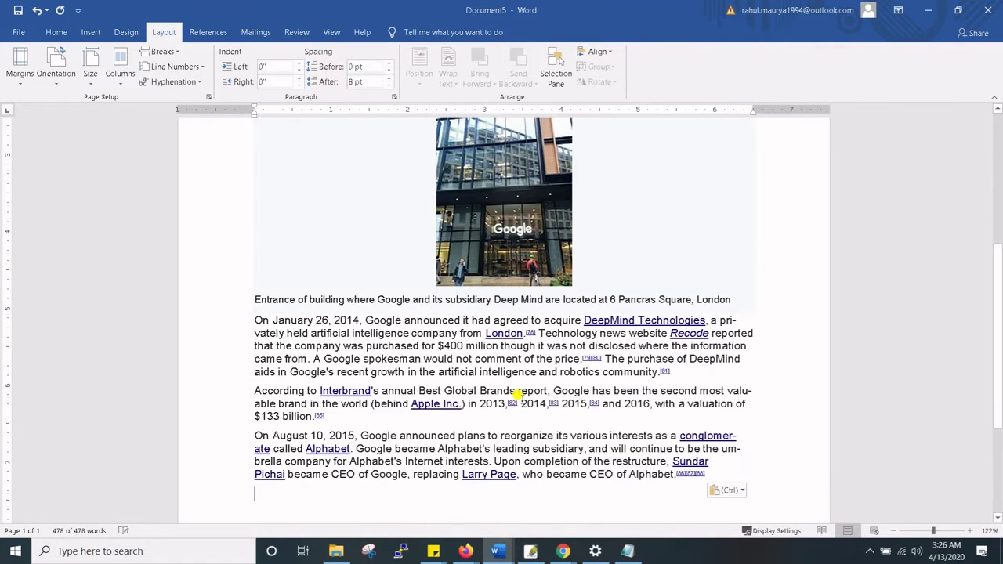
scroll(522, 401, up, 10)
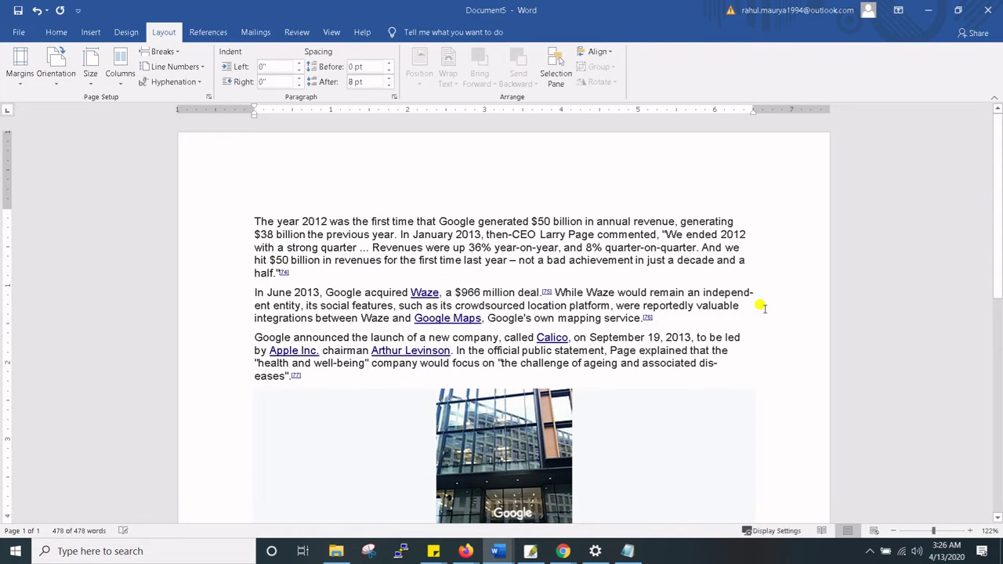
Inspect the hyphenated word 'independent' in the Waze paragraph.
click(748, 291)
double_click(750, 292)
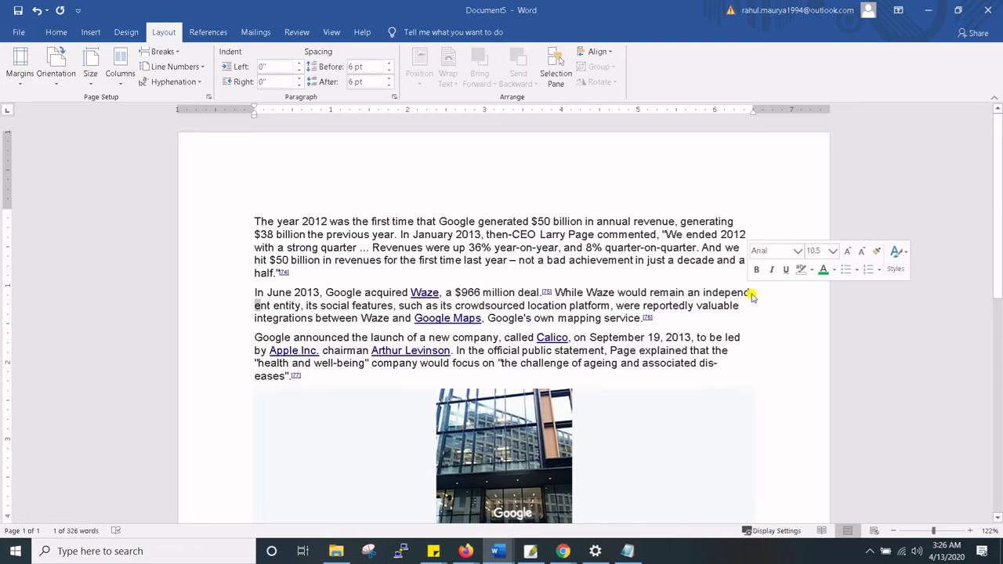
scroll(750, 290, down, 5)
scroll(705, 243, up, 2)
Review the hyphenated words, then set Hyphenation to None for the whole document.
drag(690, 249, 701, 250)
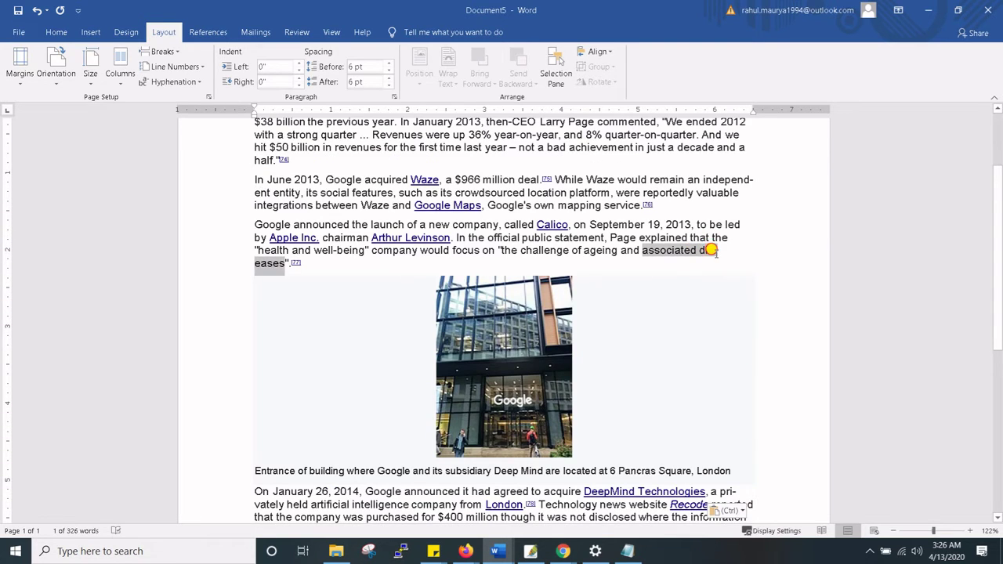
scroll(760, 313, down, 4)
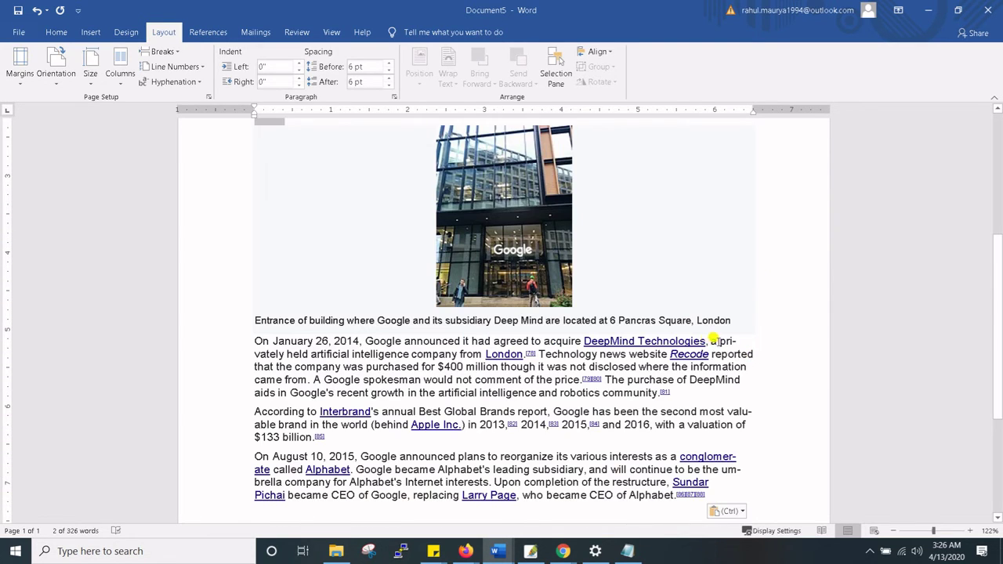
drag(714, 338, 736, 343)
scroll(745, 329, down, 2)
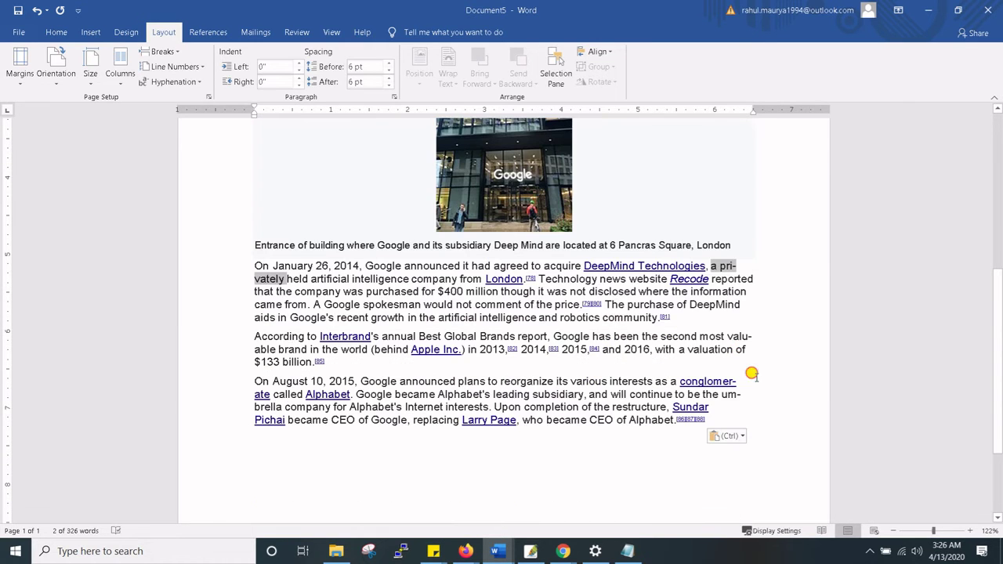
scroll(752, 392, up, 5)
scroll(754, 415, up, 4)
key(ctrl+a)
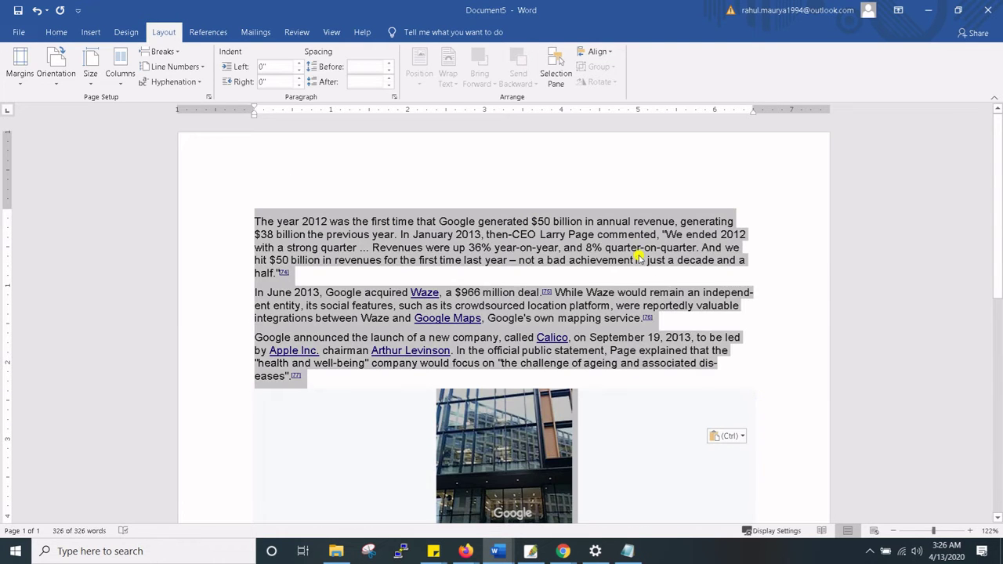
click(642, 259)
click(174, 82)
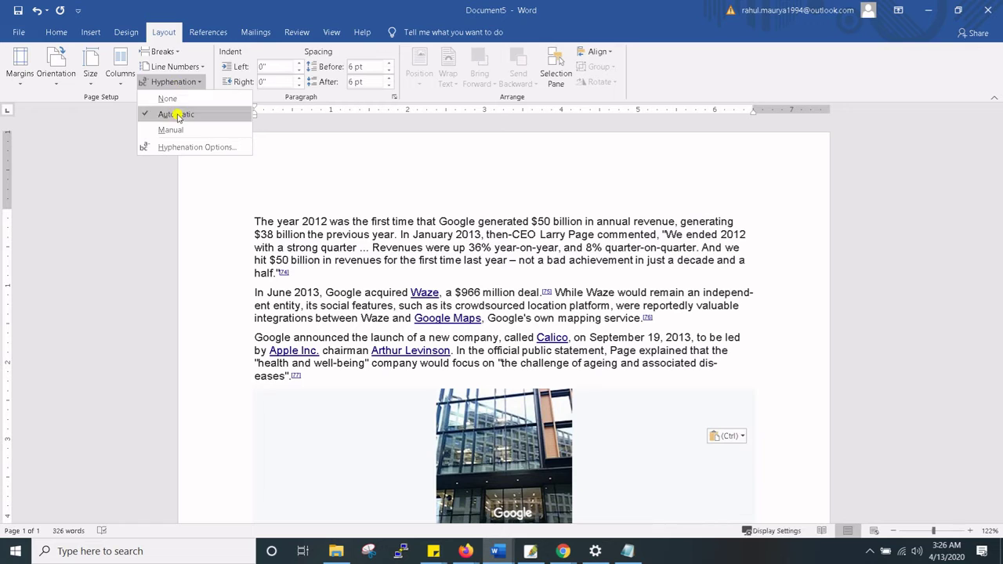
click(182, 101)
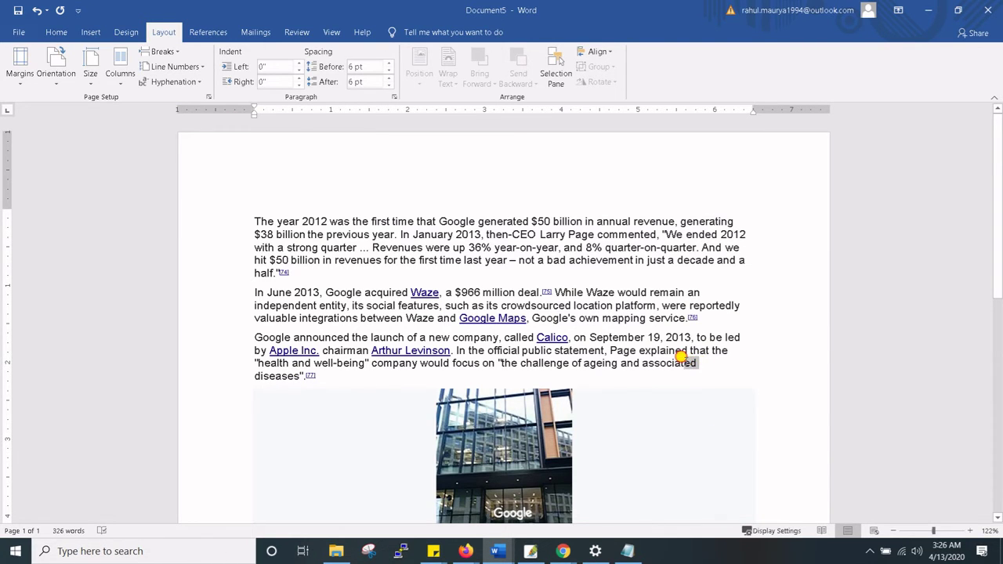
scroll(761, 332, down, 5)
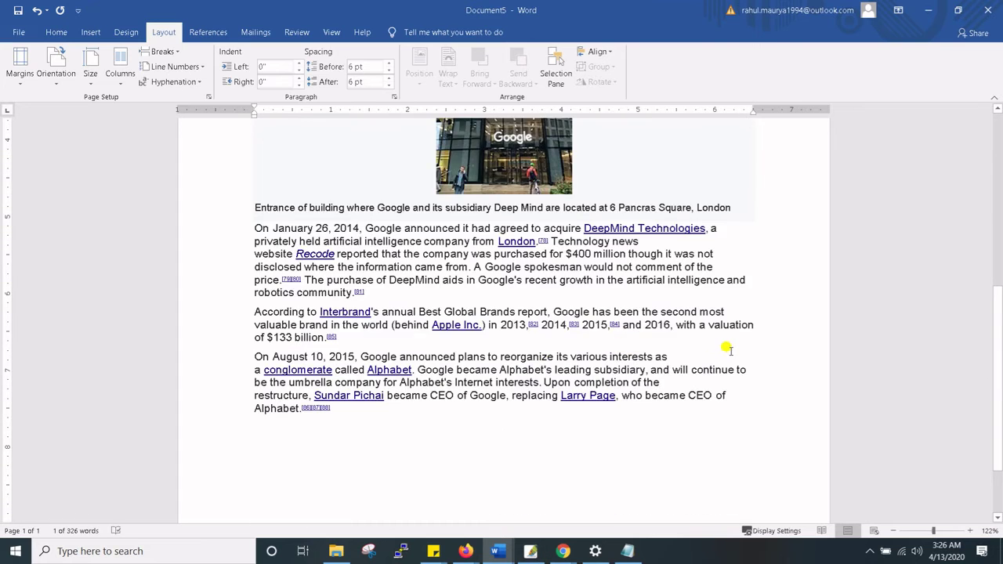
scroll(722, 350, up, 5)
Manually hyphenate 'independent' and 'diseases', stopping before 'privately'.
click(188, 80)
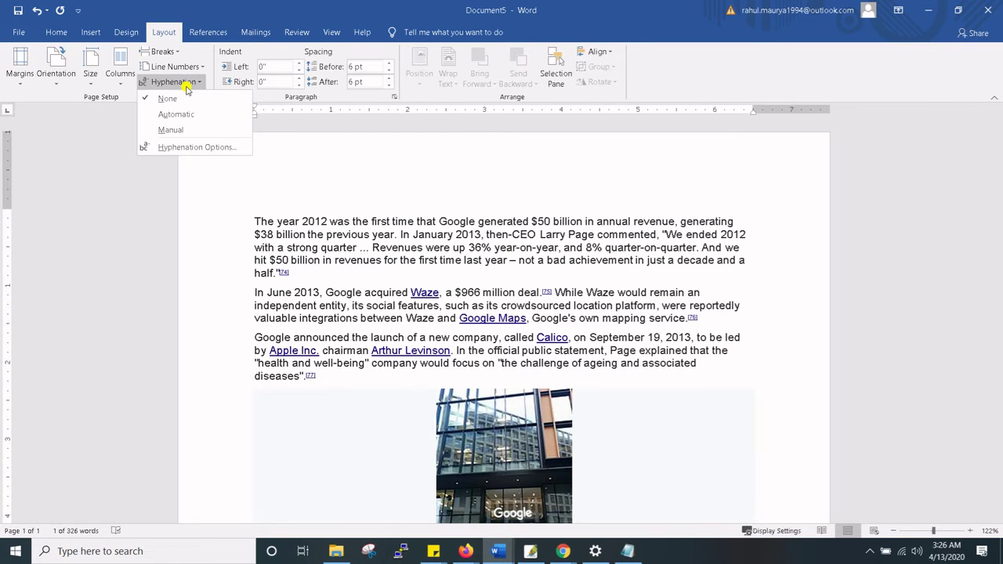
click(197, 130)
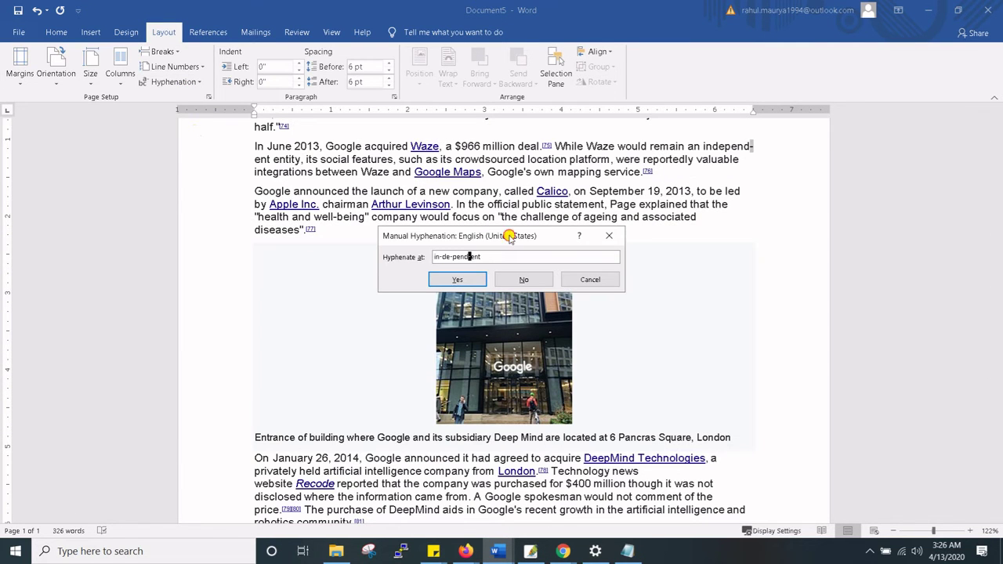
drag(498, 243, 505, 251)
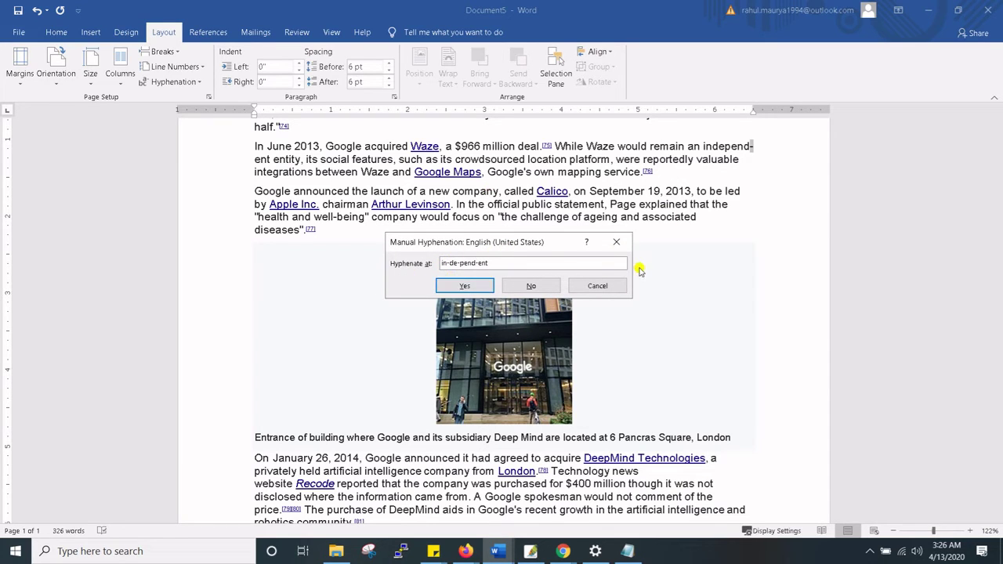
click(465, 287)
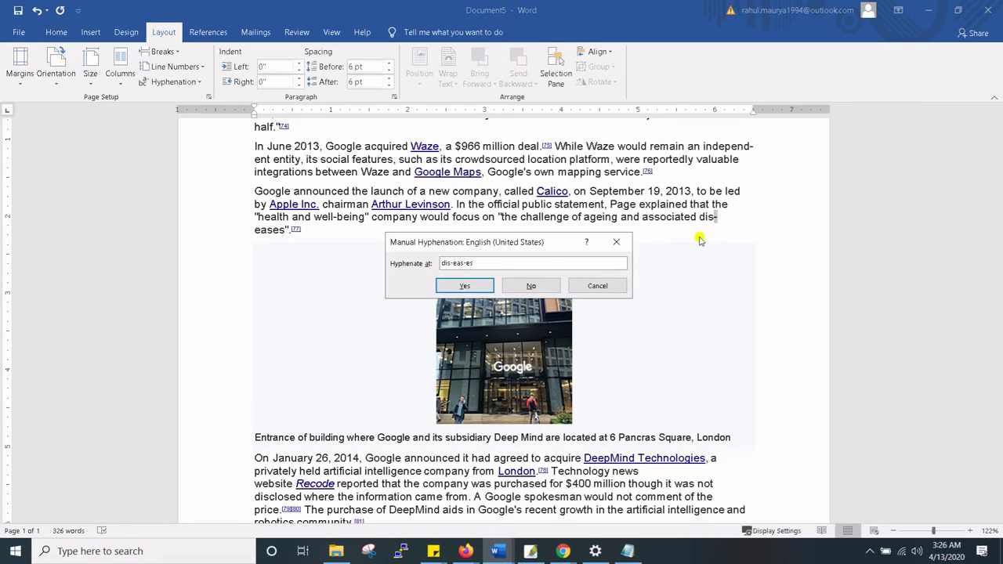
click(463, 287)
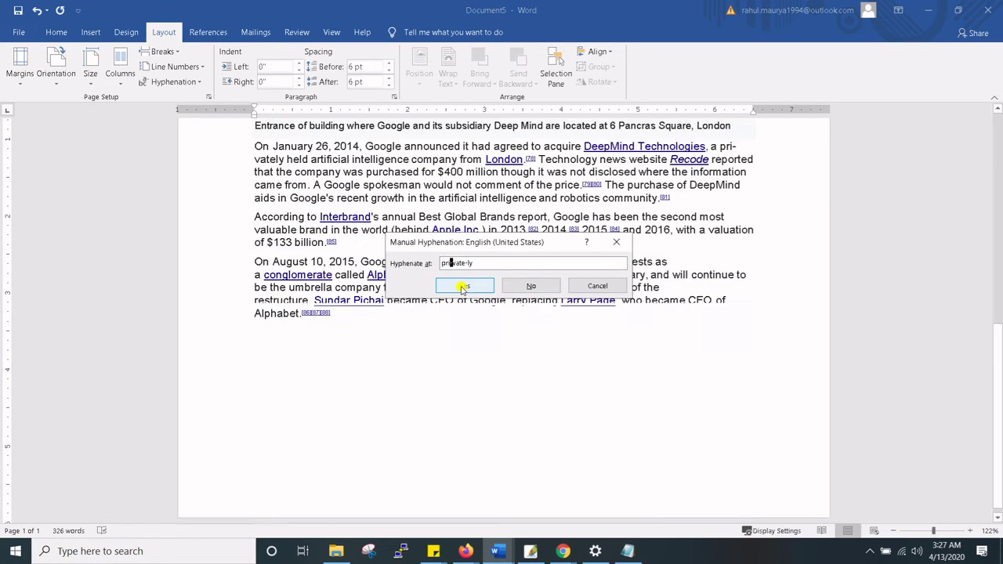
click(597, 286)
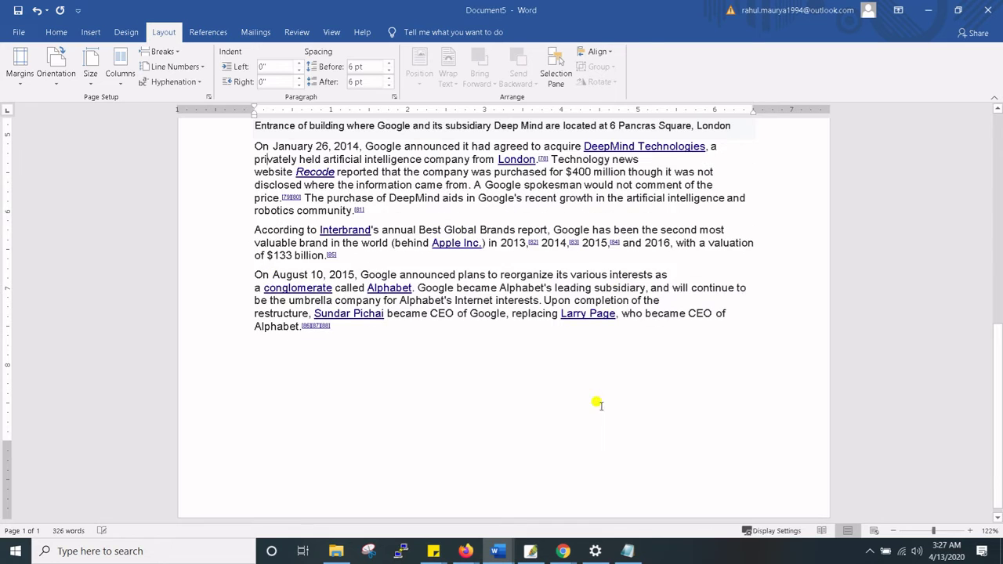
scroll(597, 401, up, 3)
scroll(365, 240, up, 3)
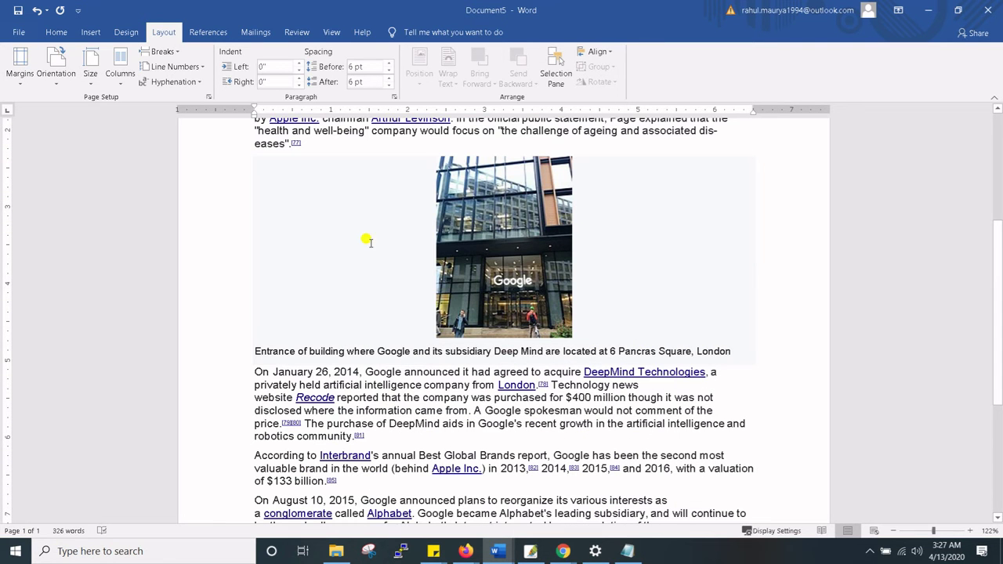
Switch hyphenation to Automatic.
click(170, 82)
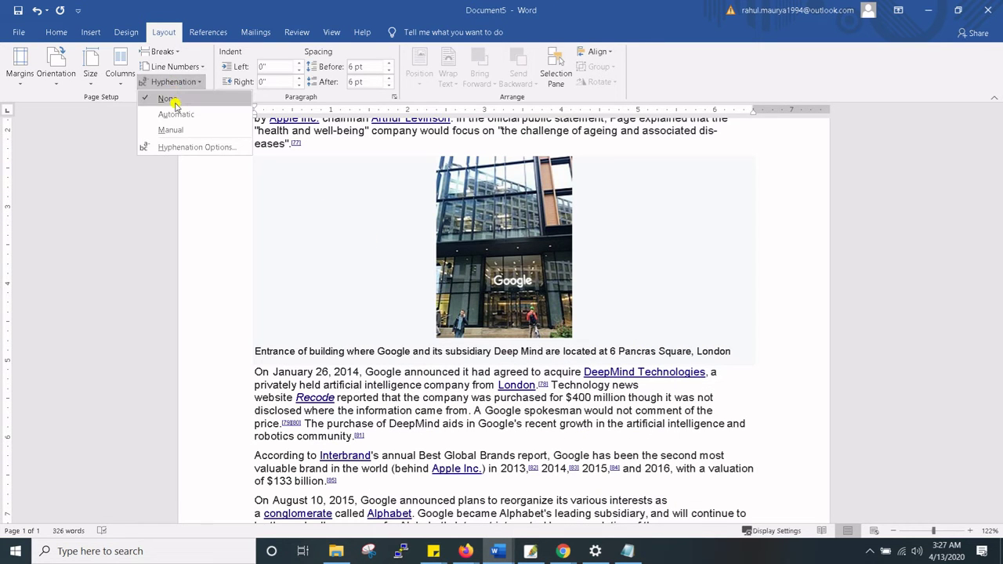
click(173, 100)
scroll(548, 353, up, 6)
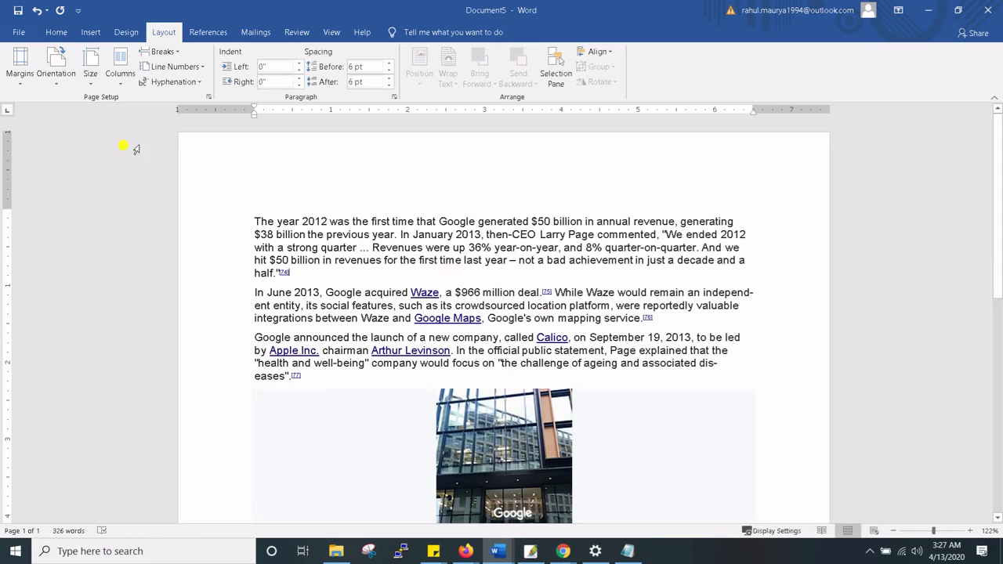
Glance at the Margins presets without changing them and review the hyphenated passage.
click(15, 85)
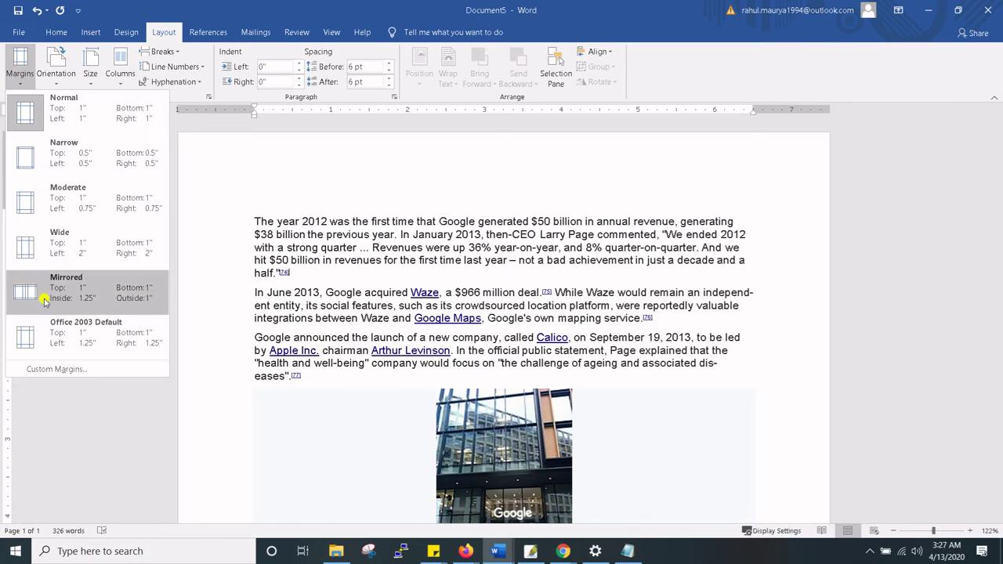
click(345, 203)
scroll(340, 196, down, 12)
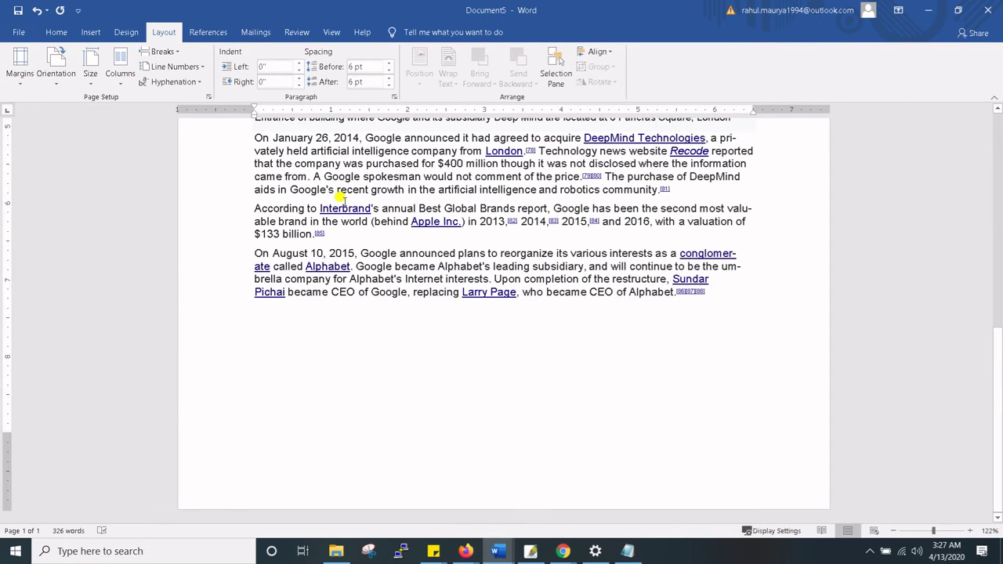
scroll(340, 314, up, 11)
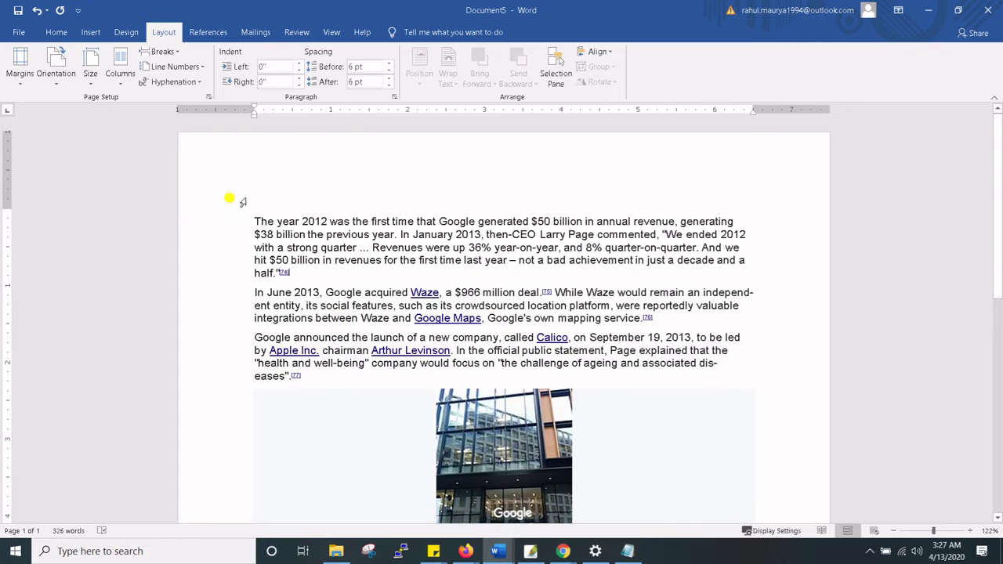
scroll(385, 243, down, 5)
scroll(386, 248, down, 5)
scroll(385, 247, up, 4)
scroll(385, 249, up, 4)
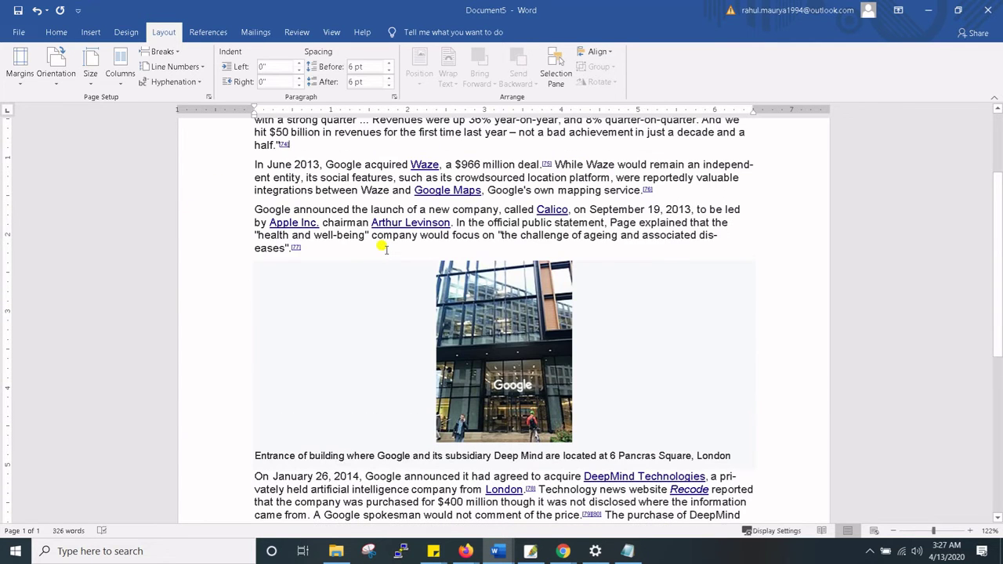
scroll(376, 244, up, 3)
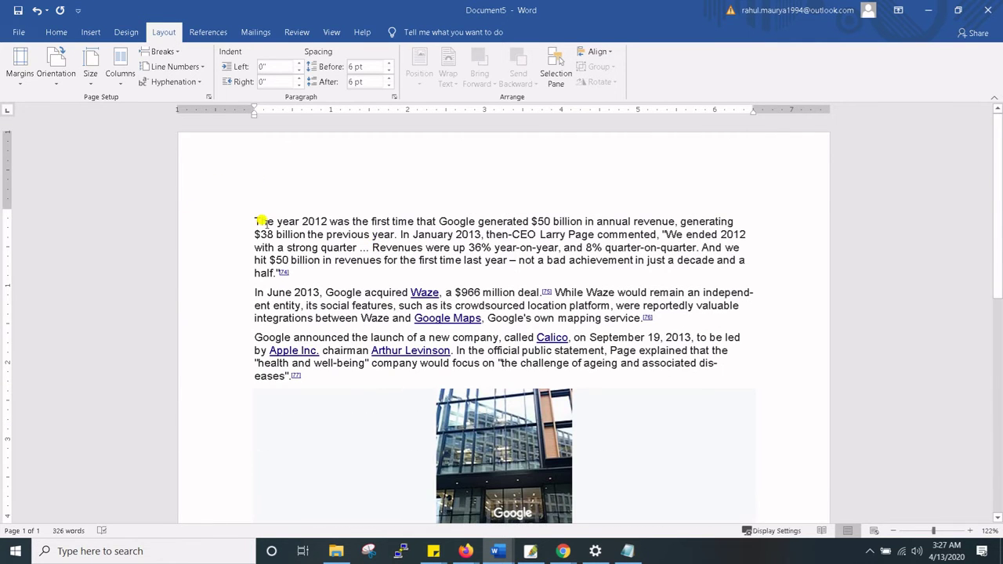
scroll(381, 291, down, 12)
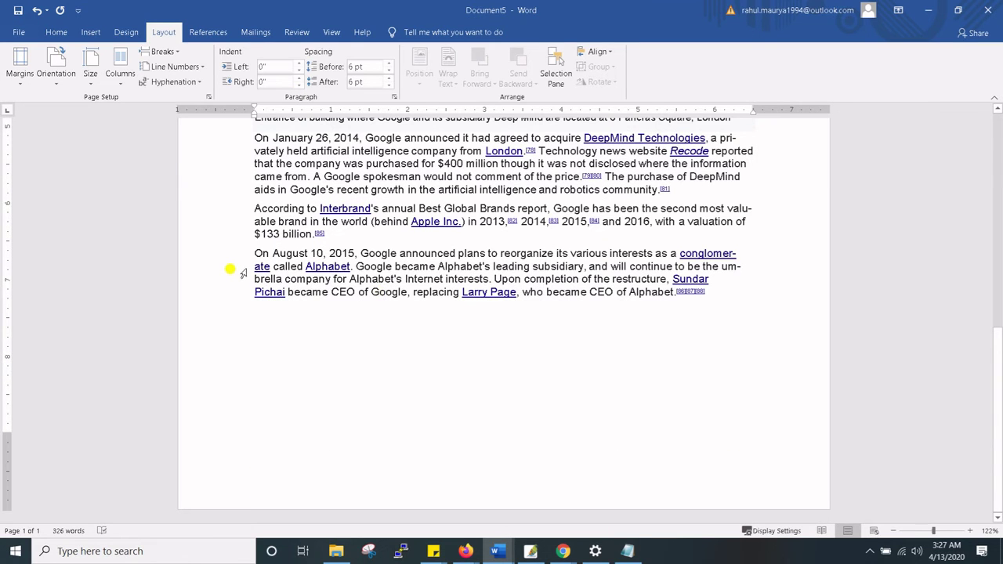
Indent the 'On August 10, 2015' paragraph 0.4" from the left and 0.8" from the right.
drag(255, 253, 709, 286)
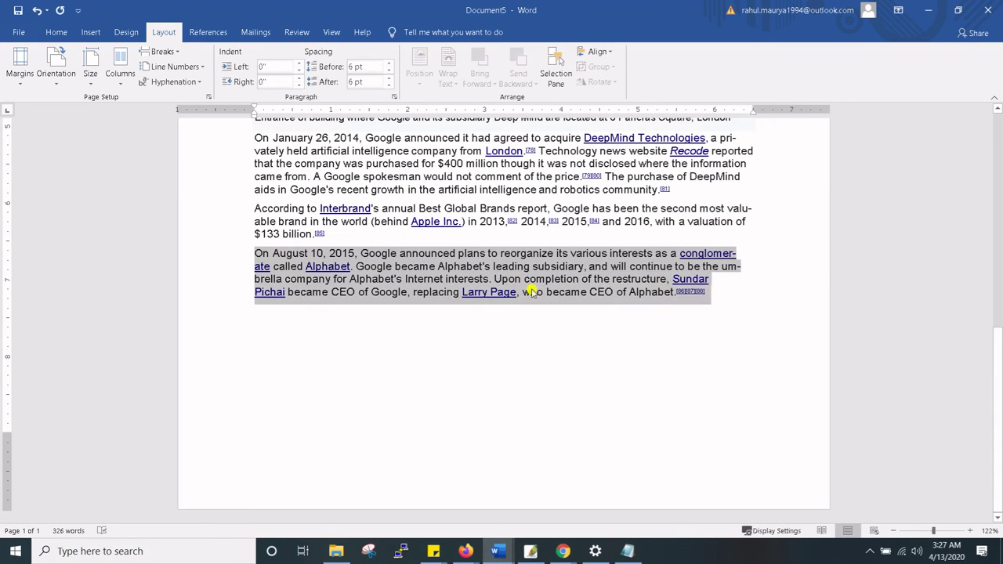
click(300, 66)
click(300, 67)
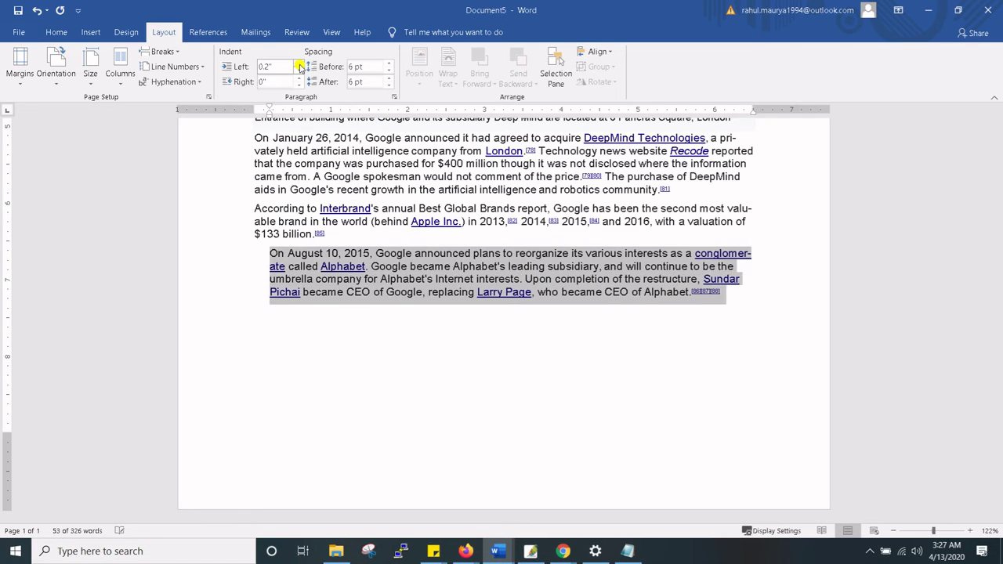
click(300, 67)
click(300, 67)
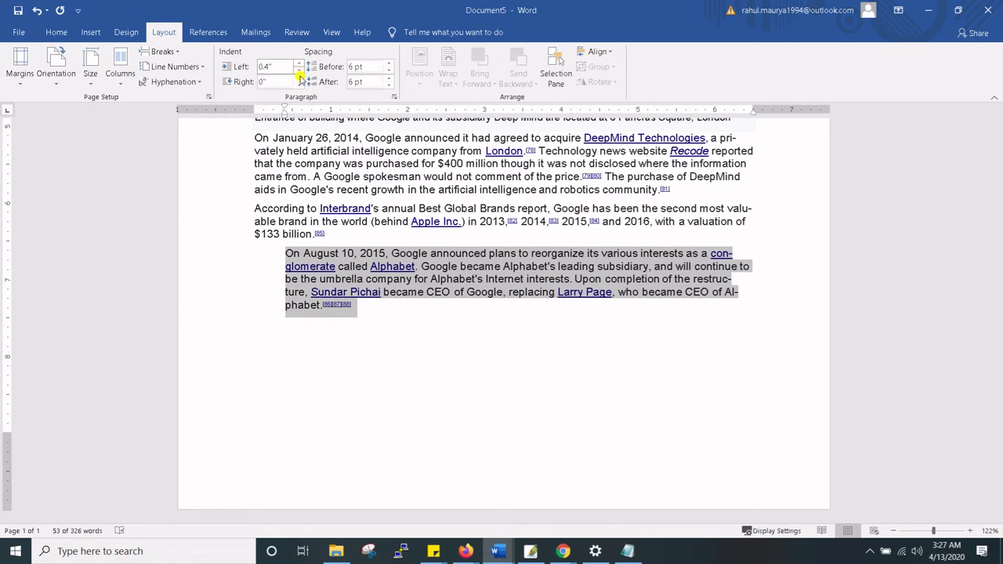
click(299, 79)
double_click(299, 78)
double_click(299, 78)
double_click(299, 79)
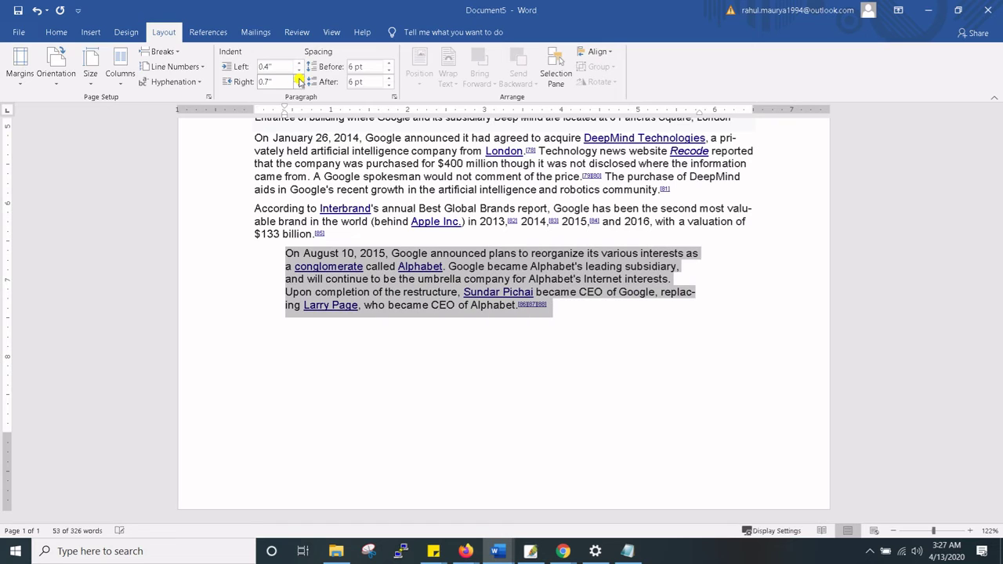
click(299, 79)
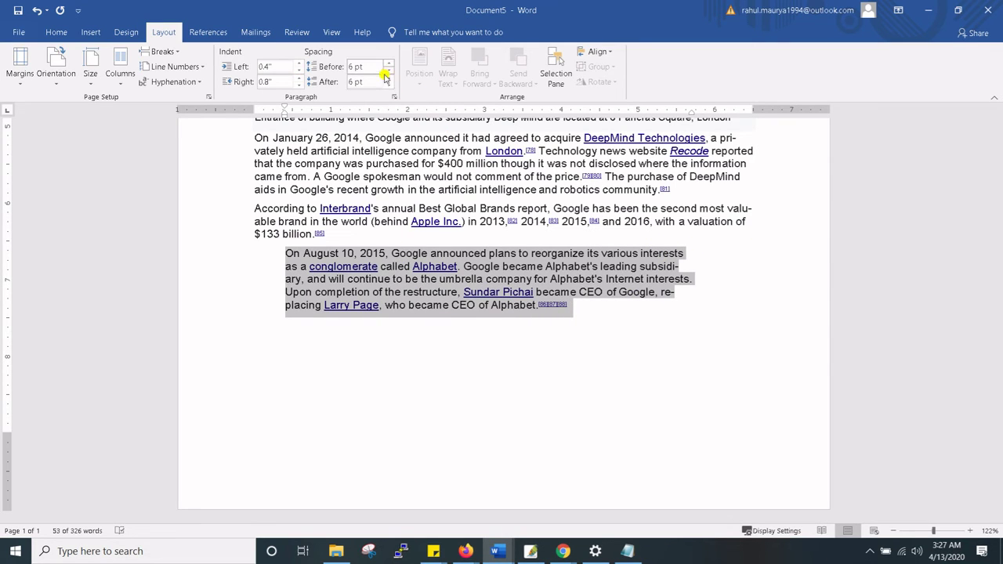
Nudge that paragraph's Spacing After up twice and back down twice, then select all text.
click(388, 78)
click(388, 78)
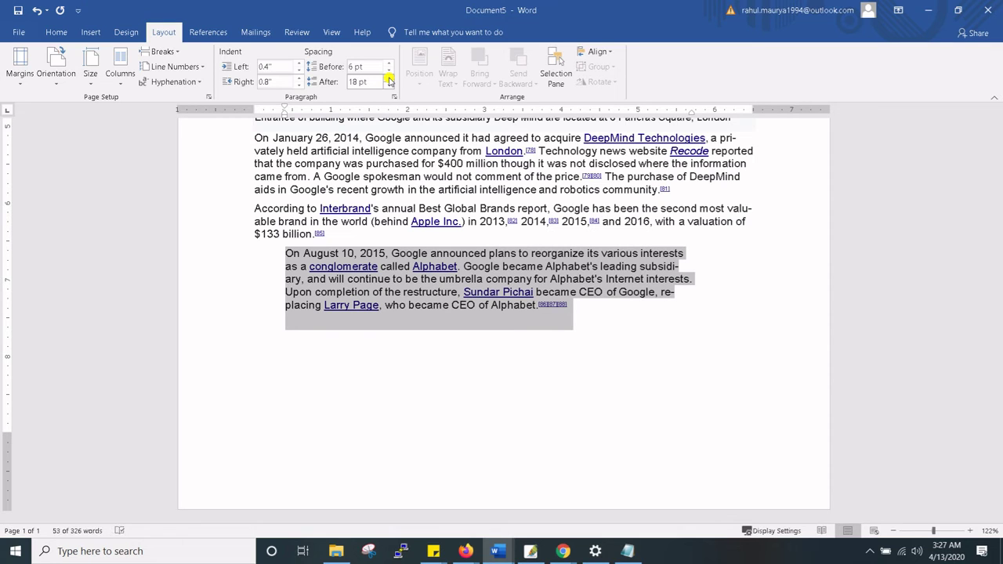
click(388, 84)
click(388, 85)
scroll(430, 327, up, 3)
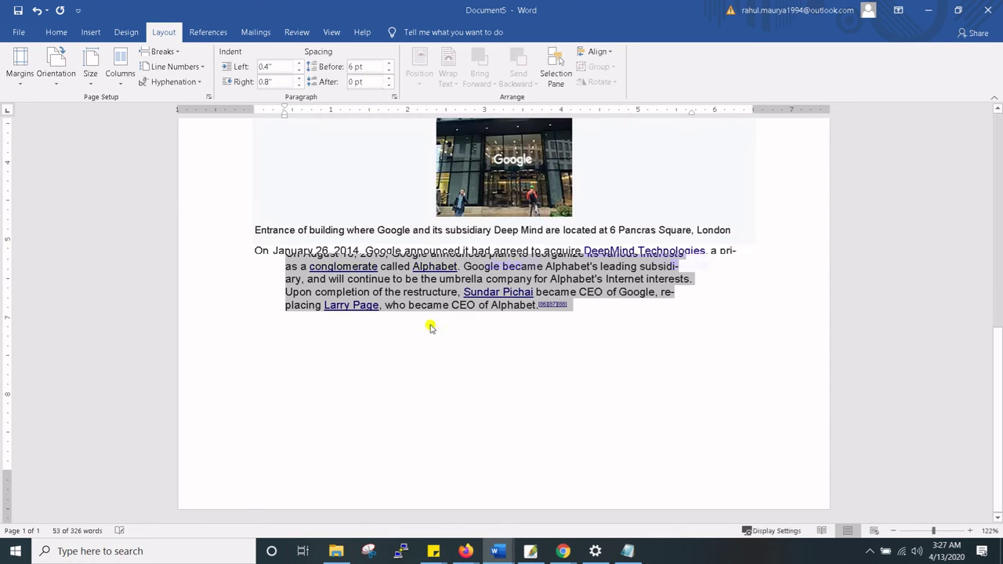
click(350, 313)
key(ctrl+a)
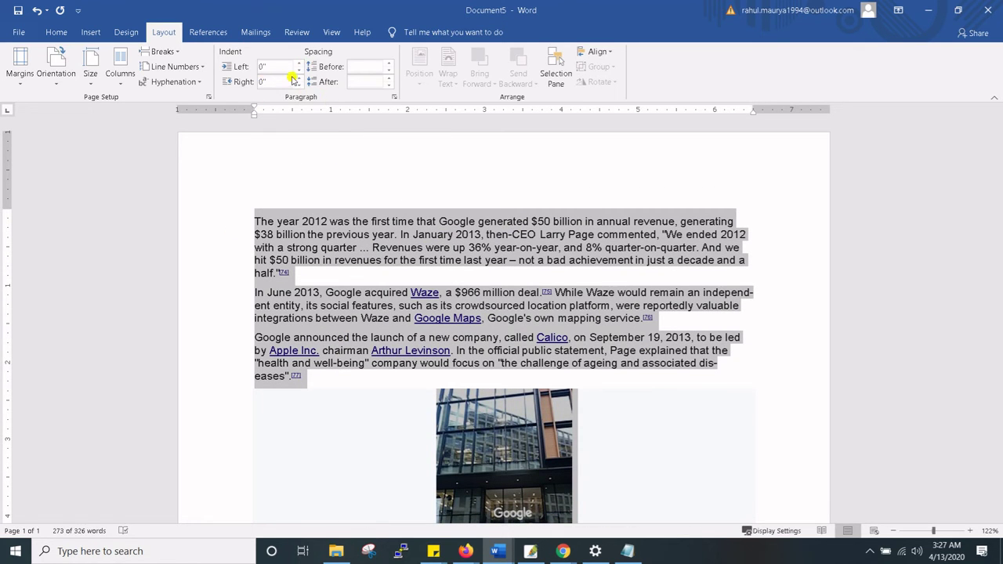
Raise the whole text's left indent to 0.2" and deselect.
click(299, 62)
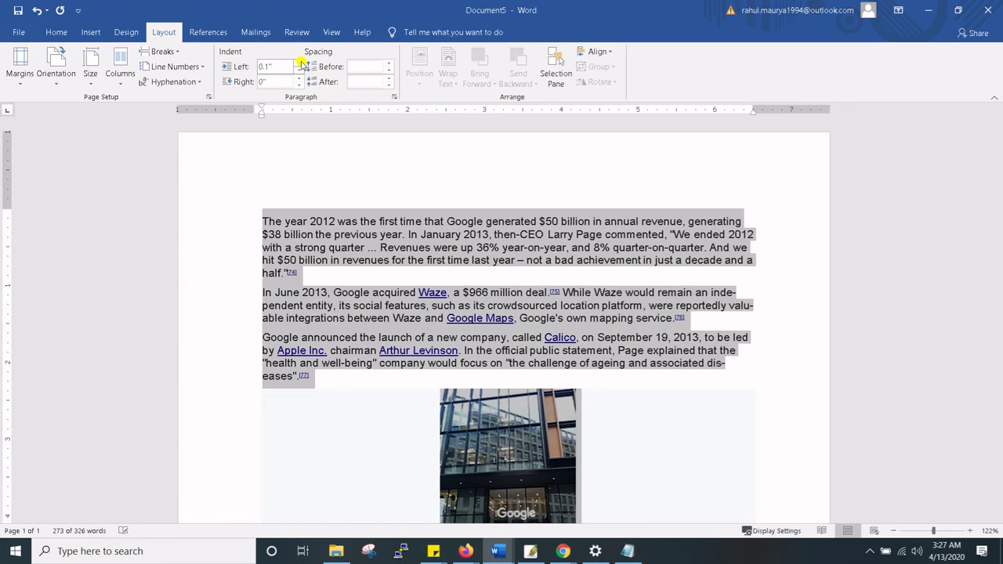
click(299, 62)
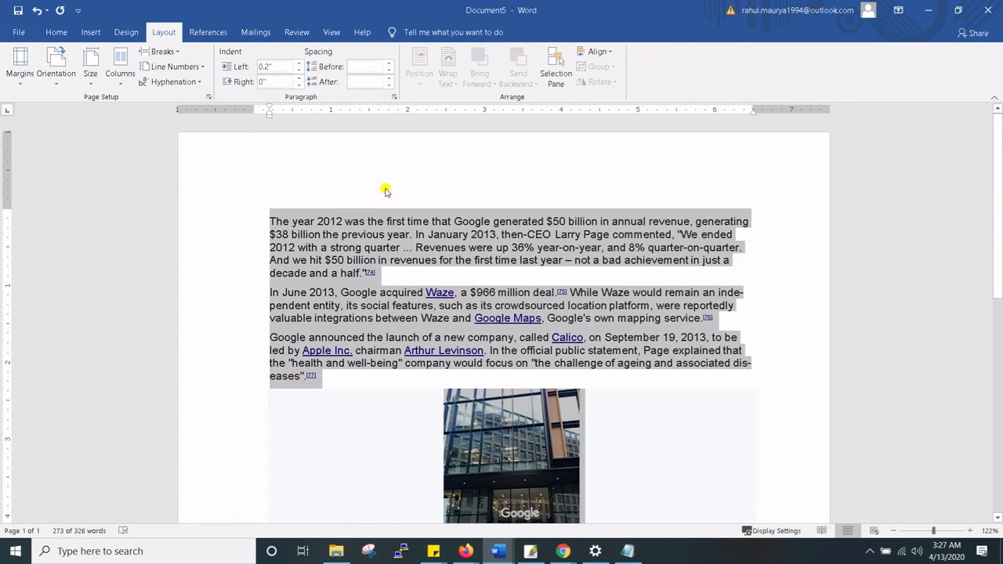
click(423, 191)
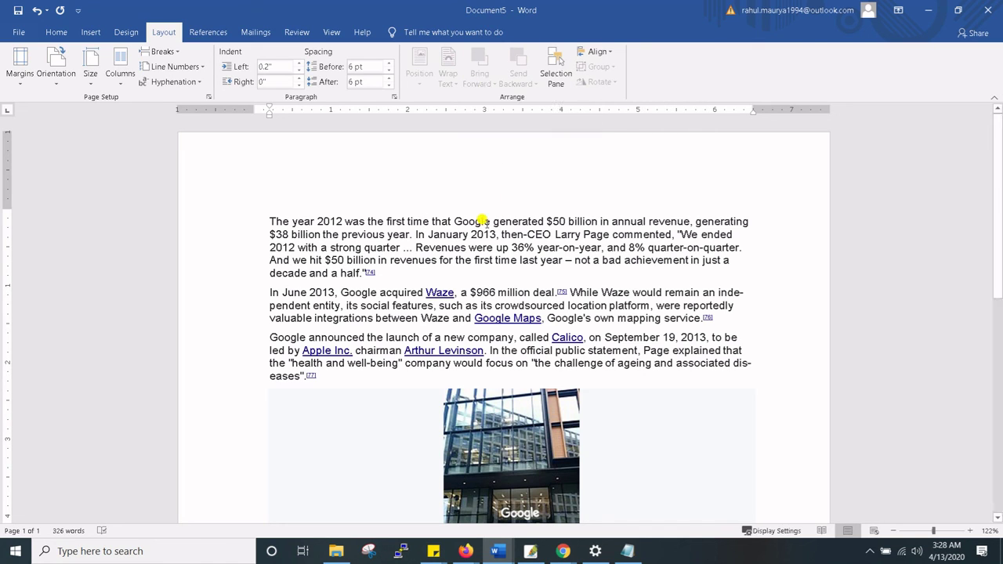
drag(390, 271, 271, 218)
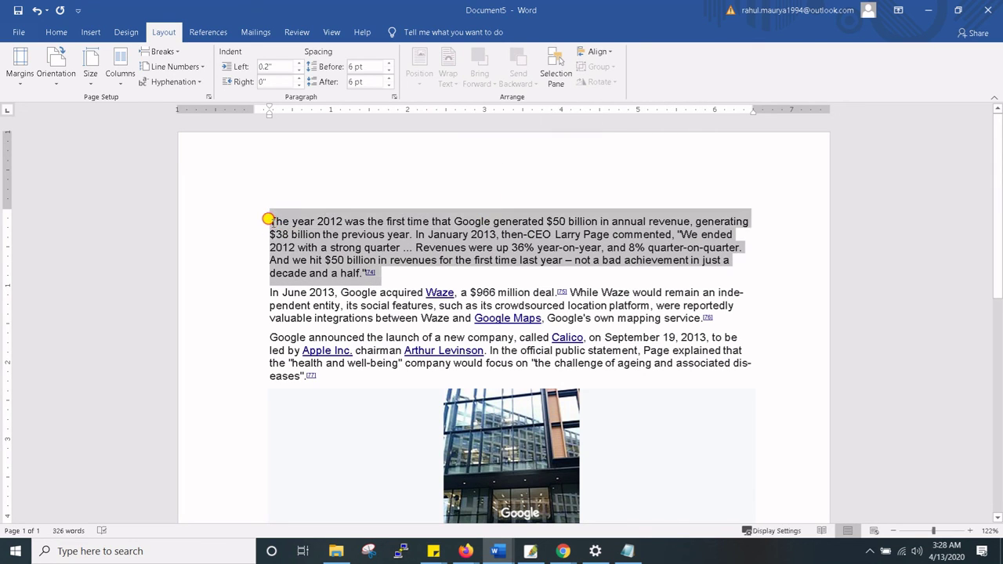
click(465, 551)
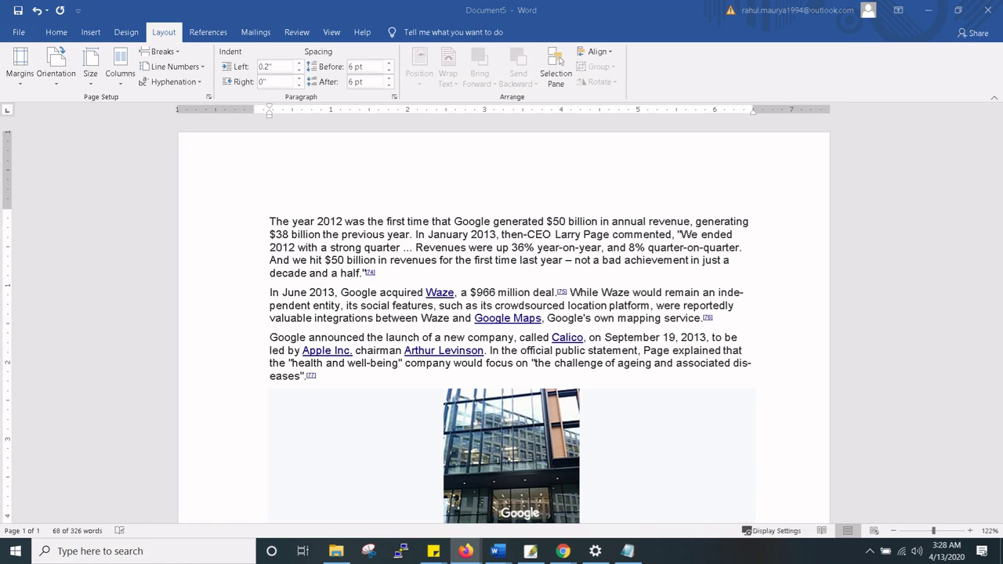